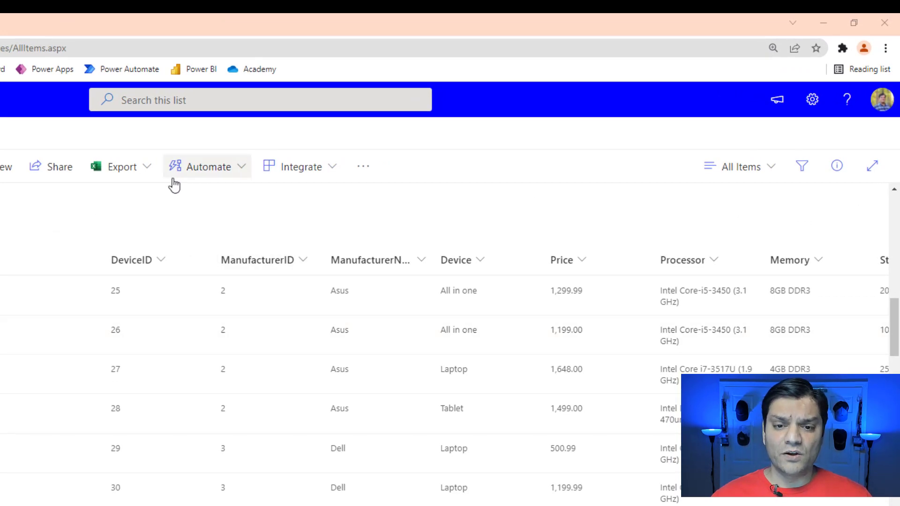
- Review the notification rule templates available for the Devices list, then close them without choosing one
{"action": "left_click", "coordinate": [235, 176]}
{"action": "mouse_move", "coordinate": [215, 226]}
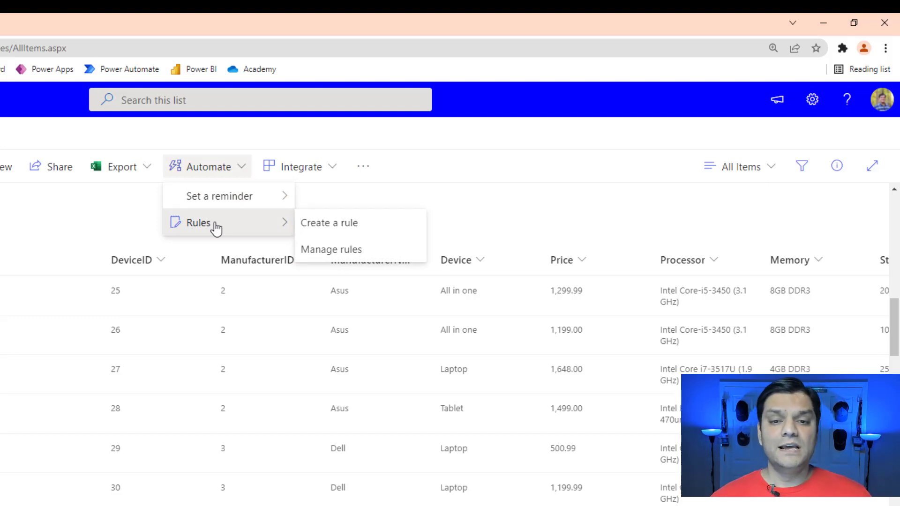
{"action": "left_click", "coordinate": [323, 224]}
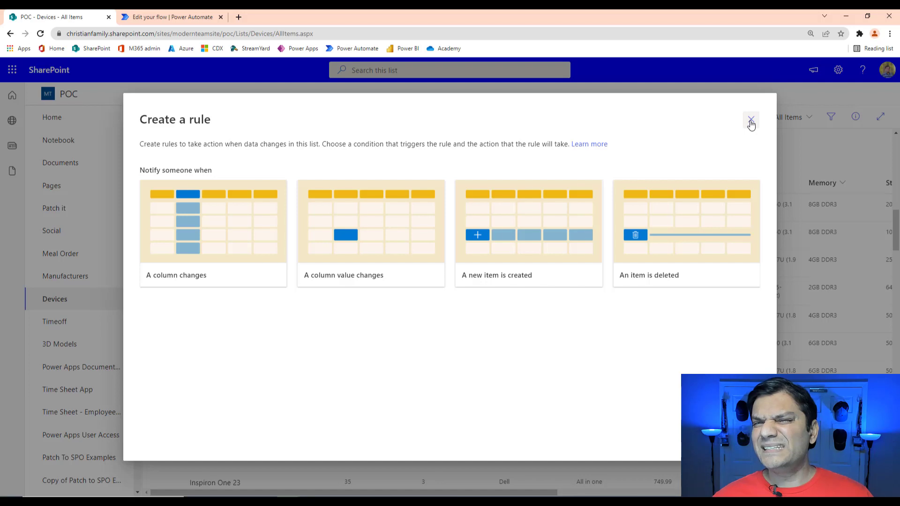
{"action": "left_click", "coordinate": [750, 123]}
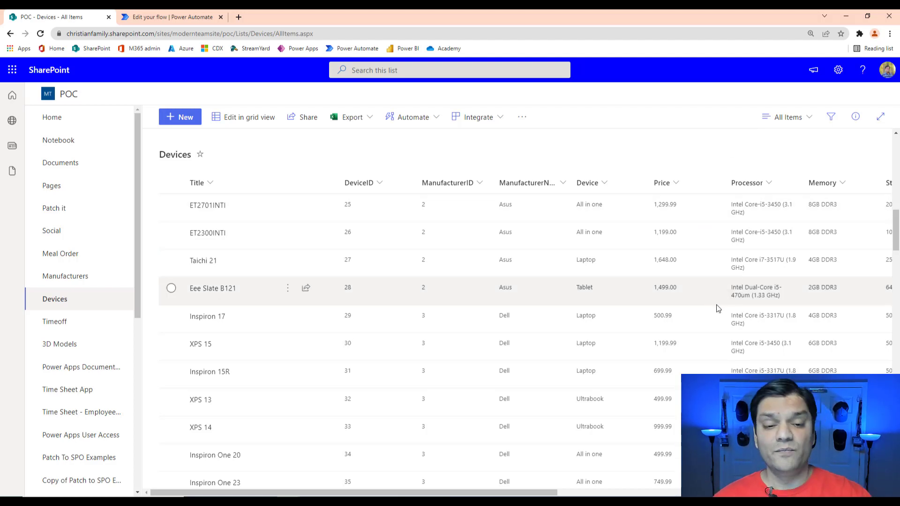
- Create a column-change rule on the Devices list that sends an email to Me when Price changes, and close the rules dialog
{"action": "scroll", "coordinate": [702, 315], "scroll_direction": "up", "scroll_amount": 3}
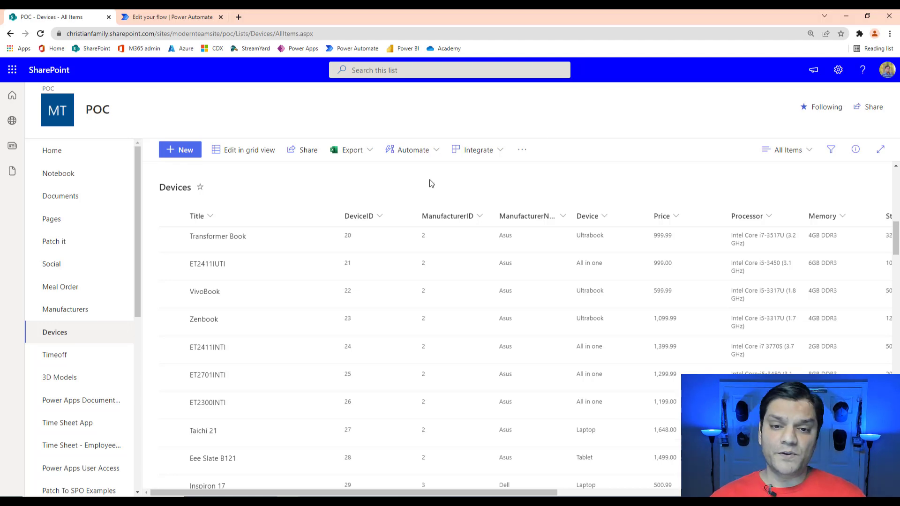
{"action": "left_click", "coordinate": [432, 157]}
{"action": "mouse_move", "coordinate": [415, 191]}
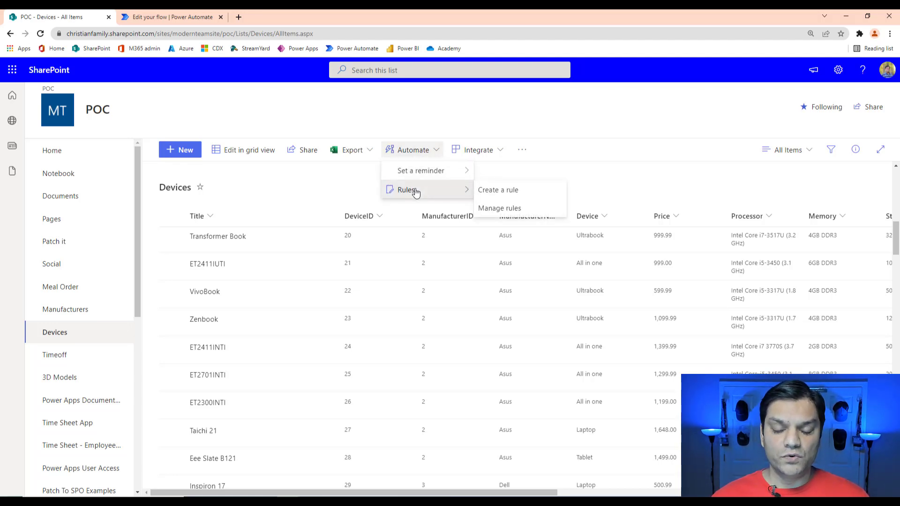
{"action": "left_click", "coordinate": [507, 193]}
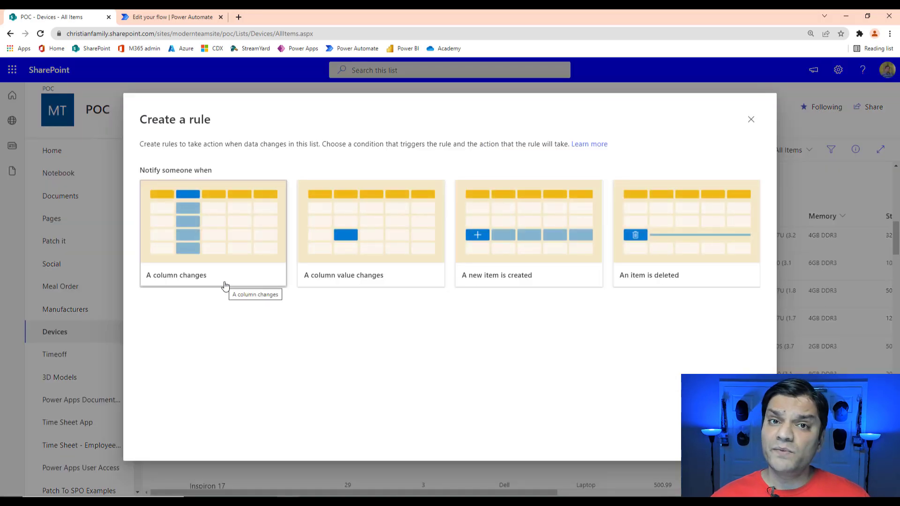
{"action": "left_click", "coordinate": [233, 261]}
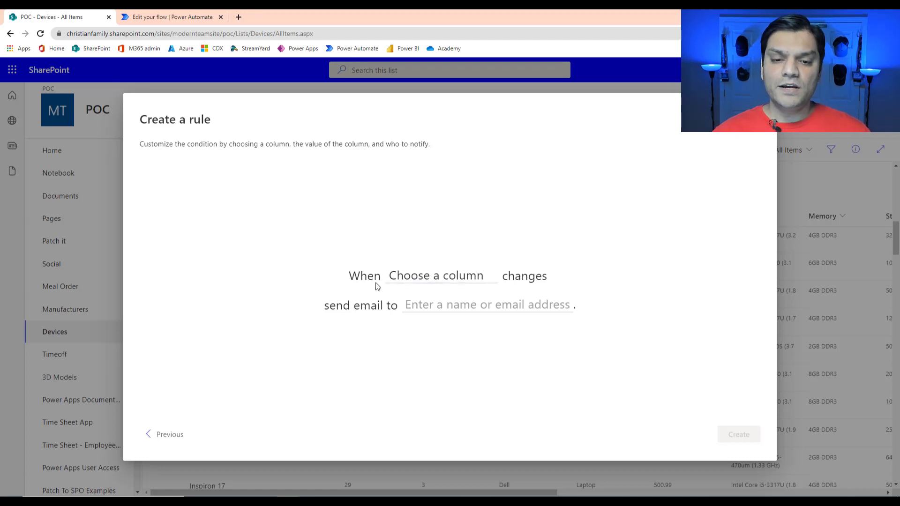
{"action": "left_click", "coordinate": [439, 281]}
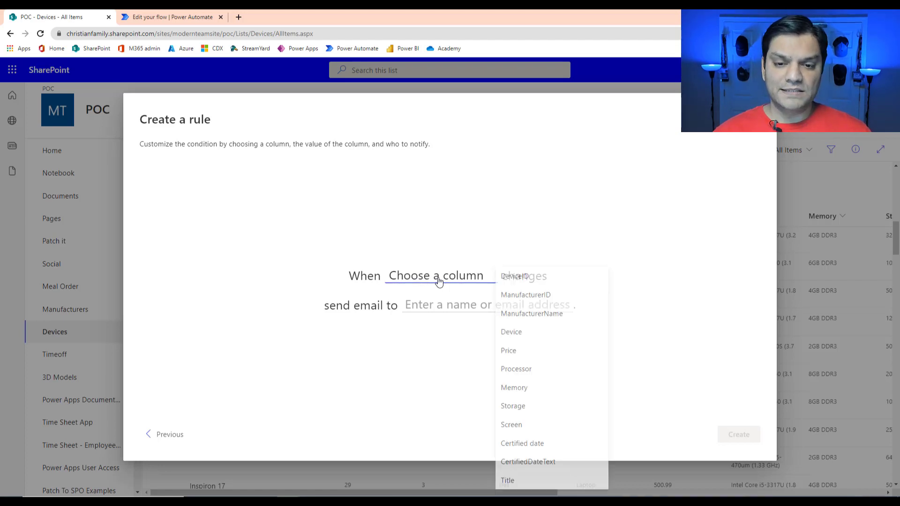
{"action": "left_click", "coordinate": [514, 354]}
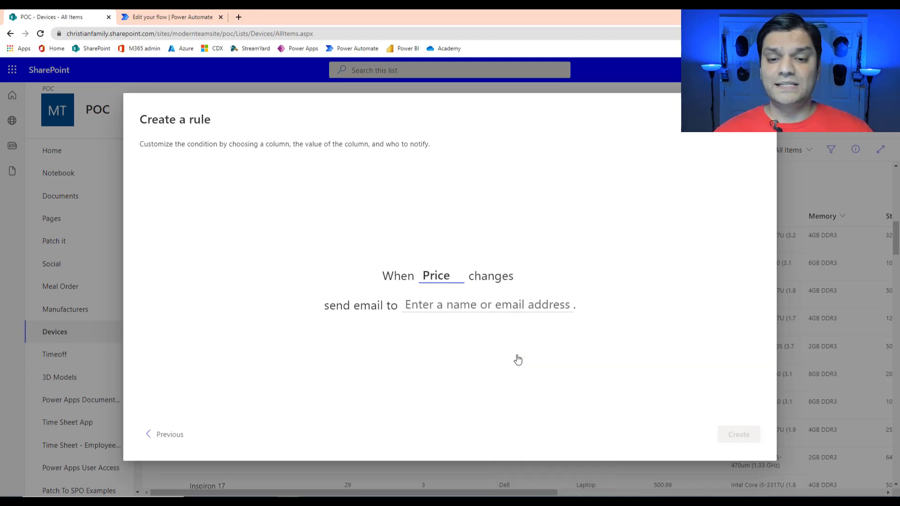
{"action": "left_click", "coordinate": [456, 312]}
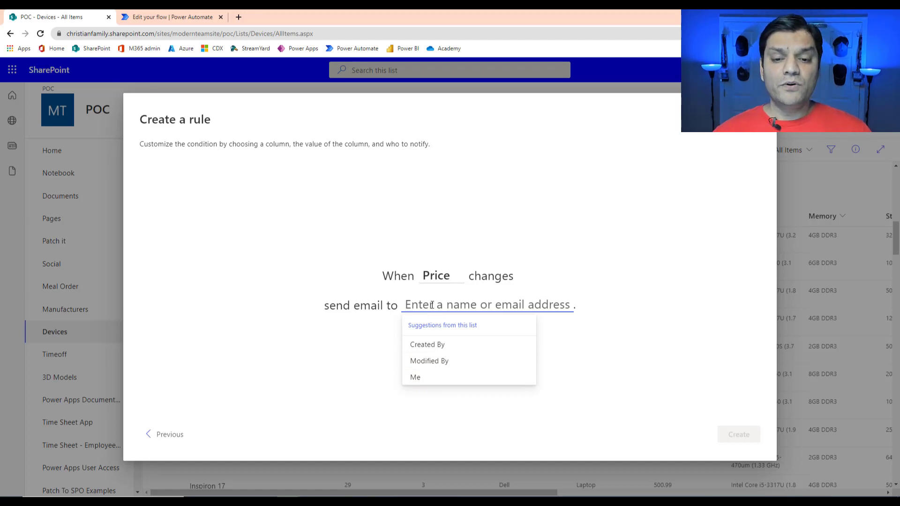
{"action": "left_click", "coordinate": [416, 377]}
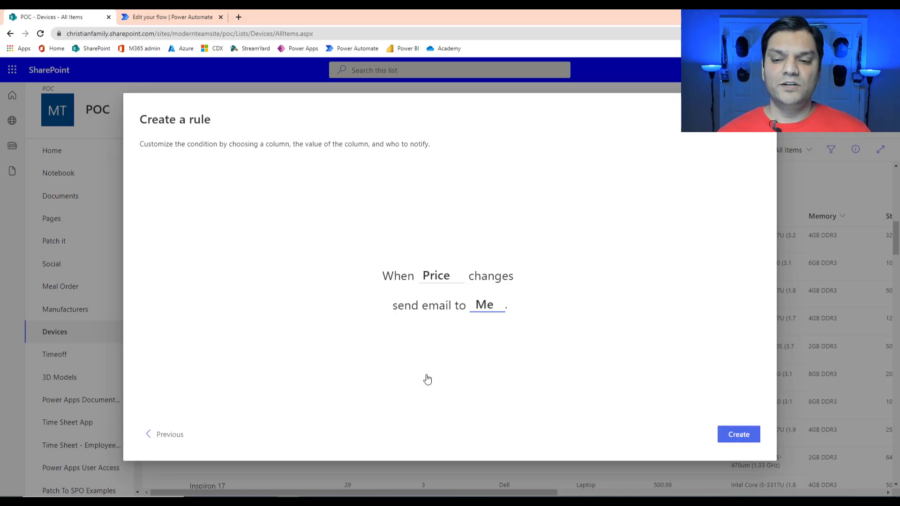
{"action": "left_click", "coordinate": [738, 434]}
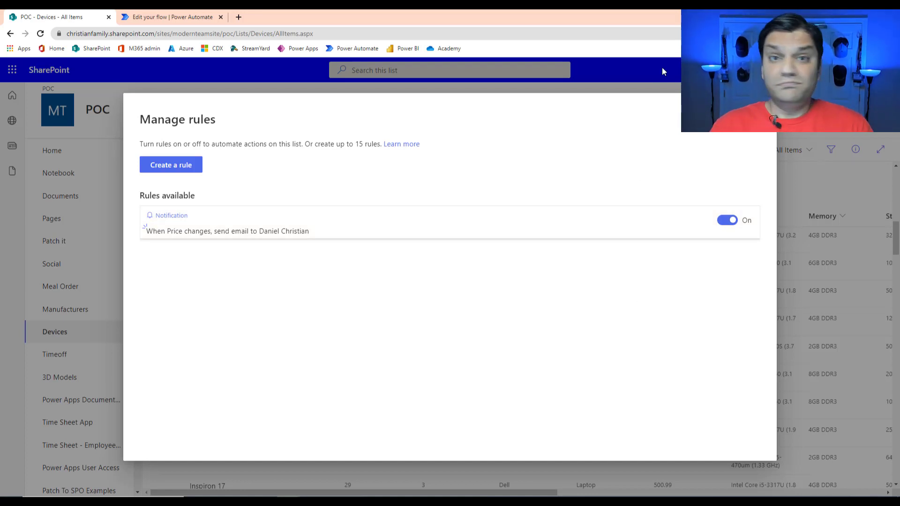
{"action": "key", "text": "Escape"}
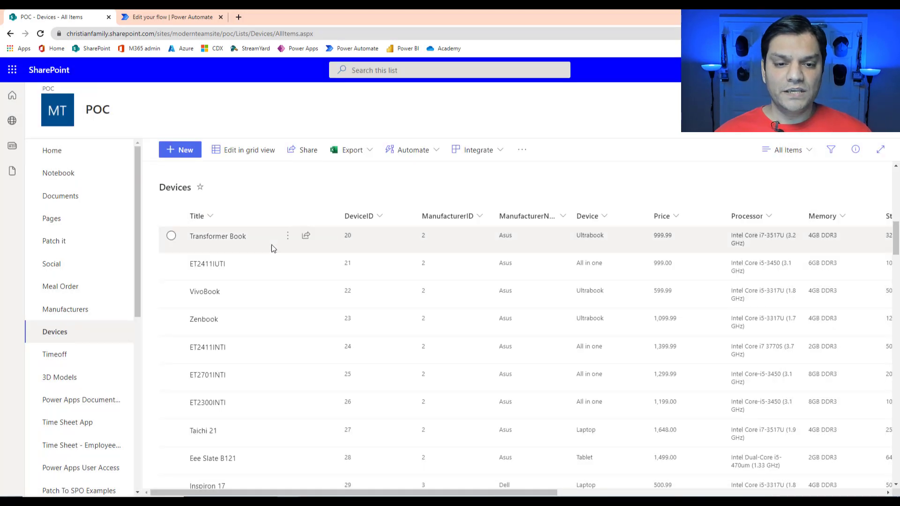
- Set the Price of the ICONIA W5 item to 699.99 and save the item
{"action": "scroll", "coordinate": [276, 261], "scroll_direction": "up", "scroll_amount": 10}
{"action": "scroll", "coordinate": [277, 261], "scroll_direction": "up", "scroll_amount": 1}
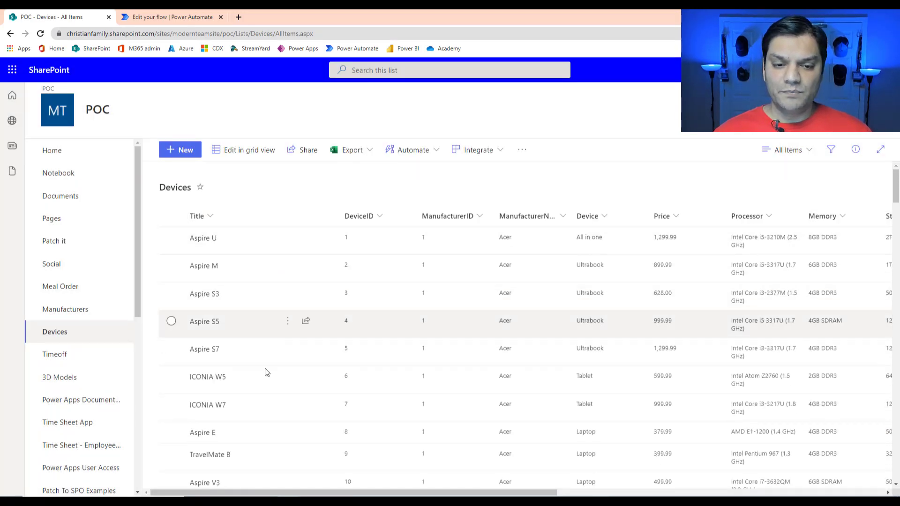
{"action": "left_click", "coordinate": [237, 381]}
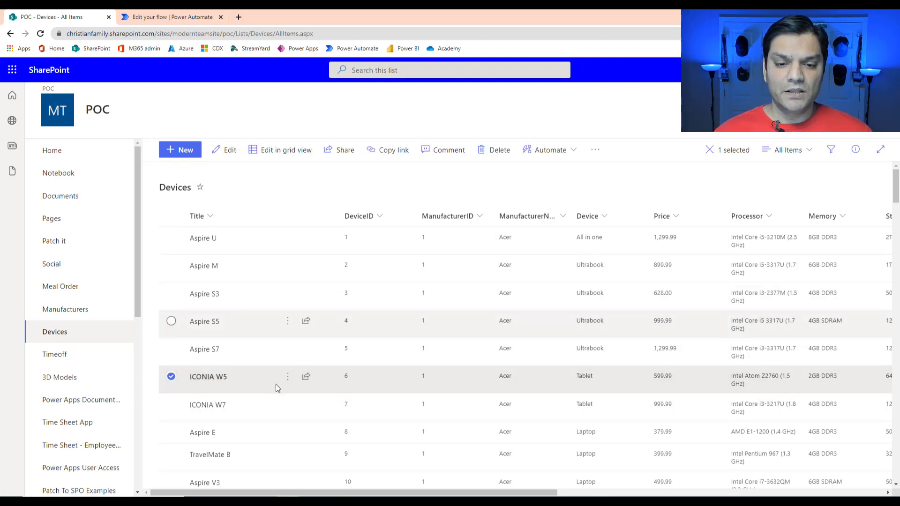
{"action": "left_click", "coordinate": [288, 376]}
{"action": "left_click", "coordinate": [306, 259]}
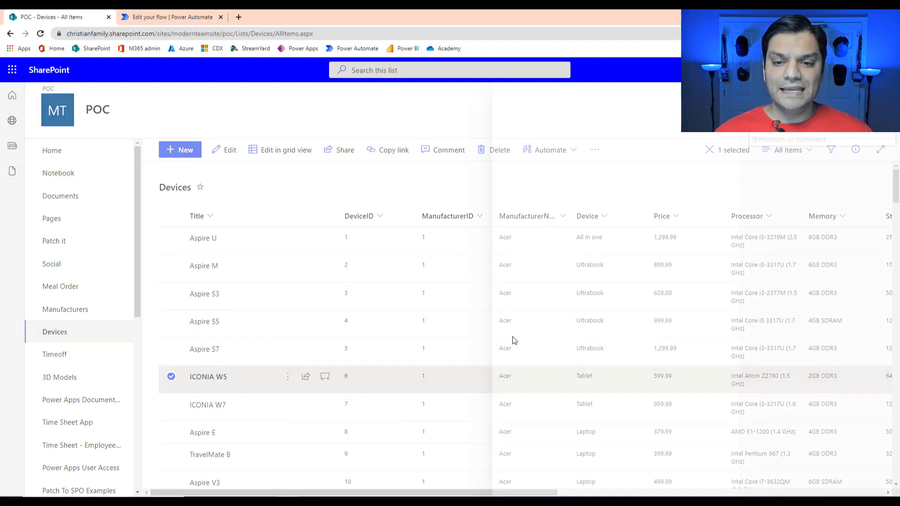
{"action": "left_click", "coordinate": [554, 369]}
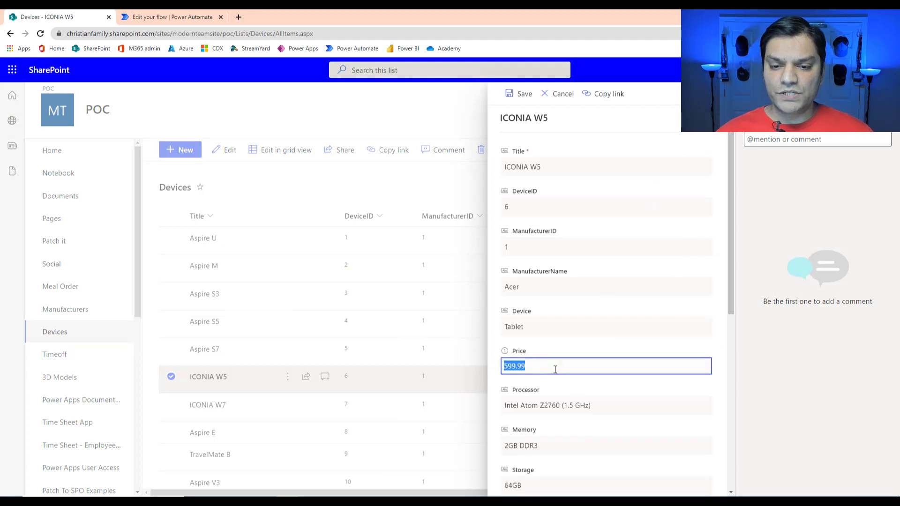
{"action": "type", "text": "99.99"}
{"action": "type", "text": "6"}
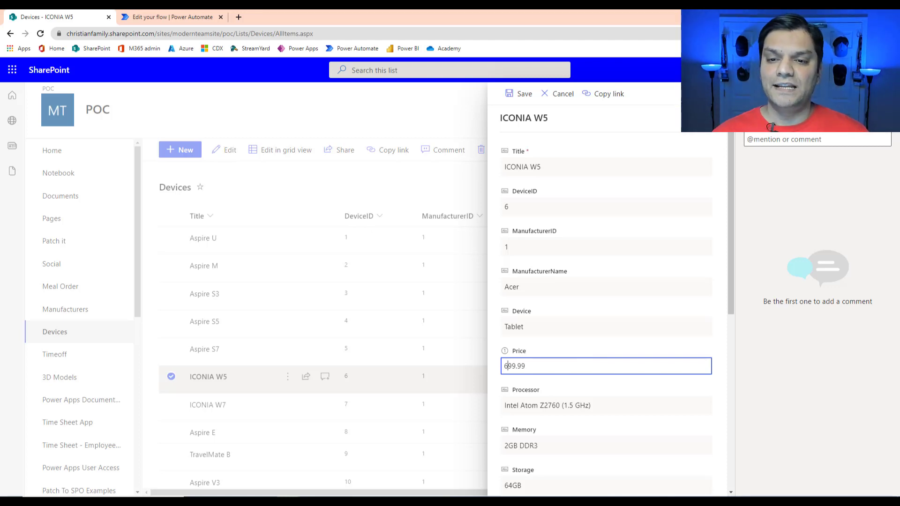
{"action": "left_click", "coordinate": [532, 103]}
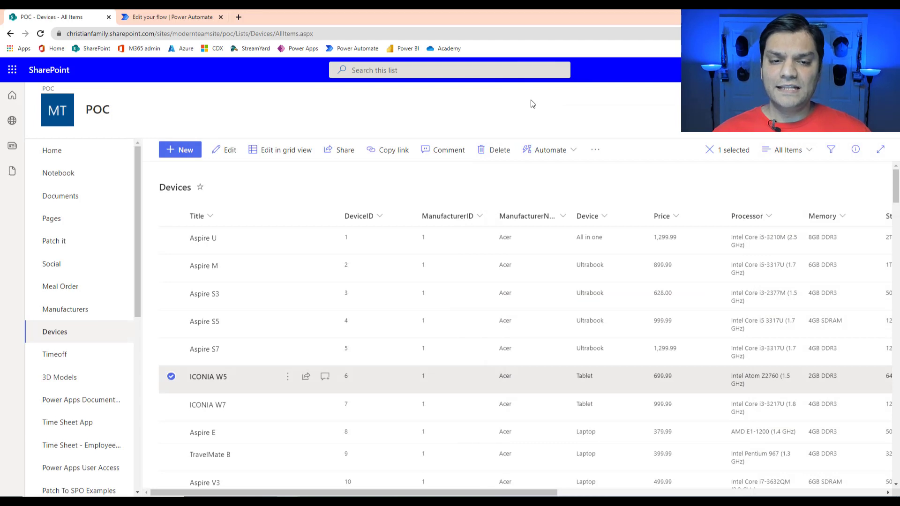
- Switch to Outlook, read the SharePoint notification about ICONIA W5, and check the linked list item before closing it
{"action": "left_click", "coordinate": [257, 14]}
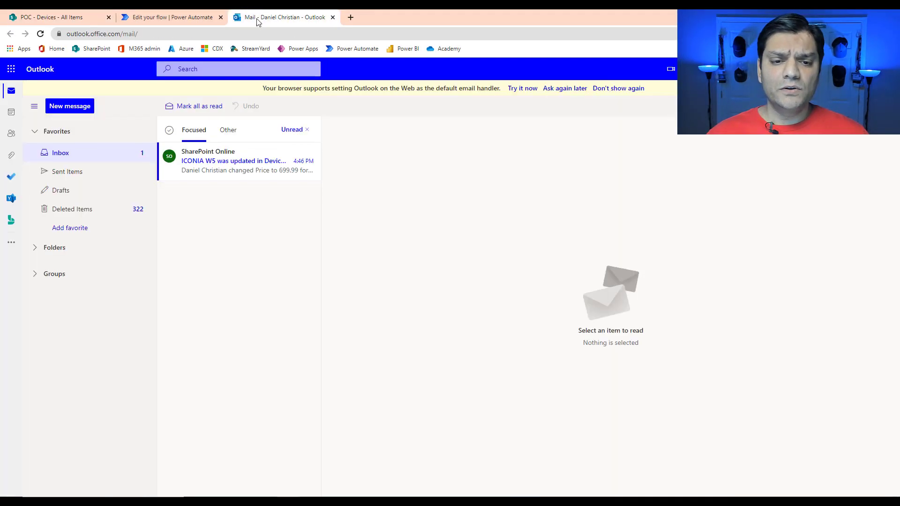
{"action": "left_click", "coordinate": [194, 173]}
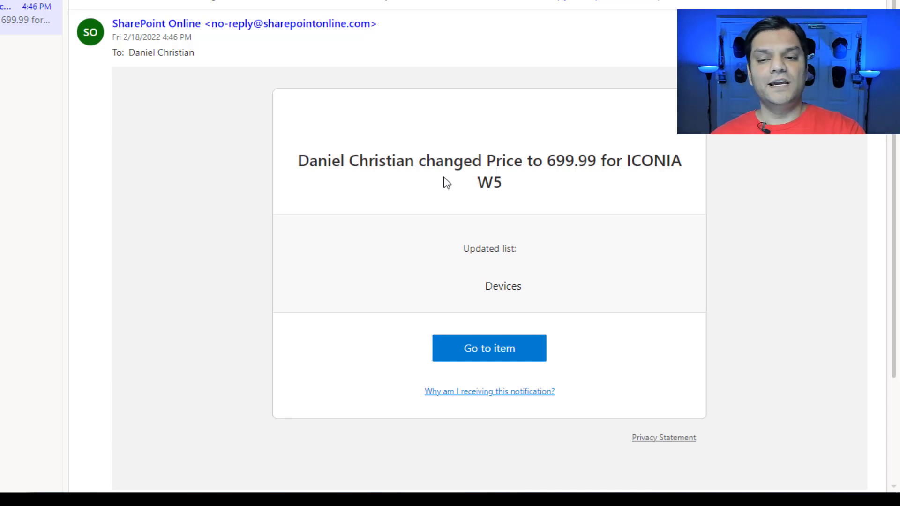
{"action": "left_click", "coordinate": [499, 356]}
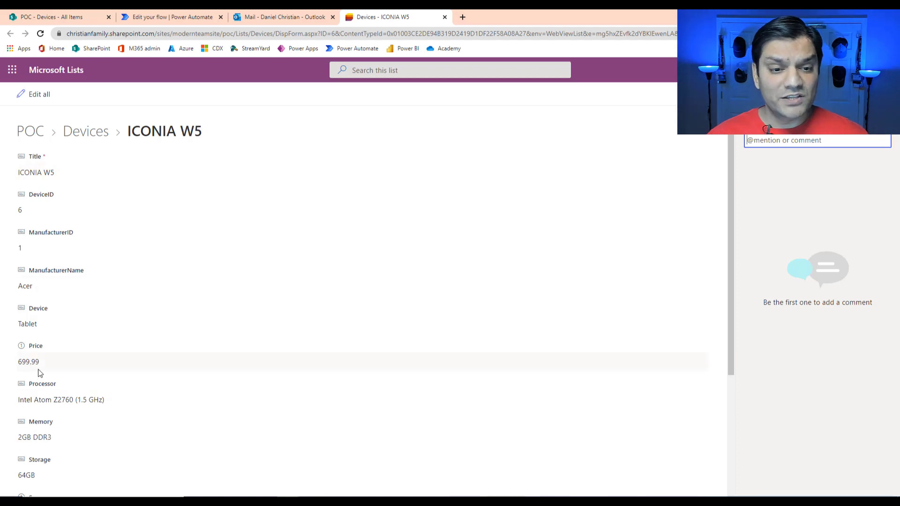
{"action": "left_click", "coordinate": [444, 17]}
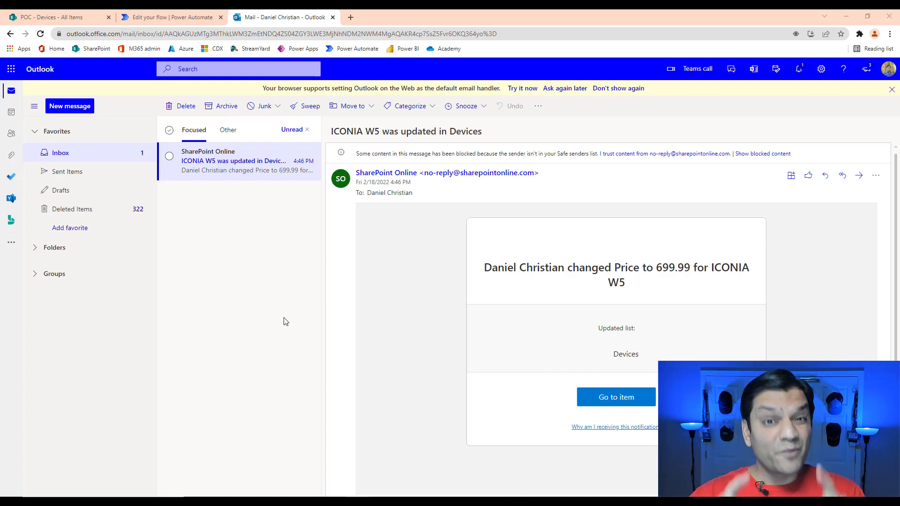
- Switch to Power Automate, open the column value change flow for editing, and expand its trigger and Get changes action
{"action": "left_click", "coordinate": [152, 19]}
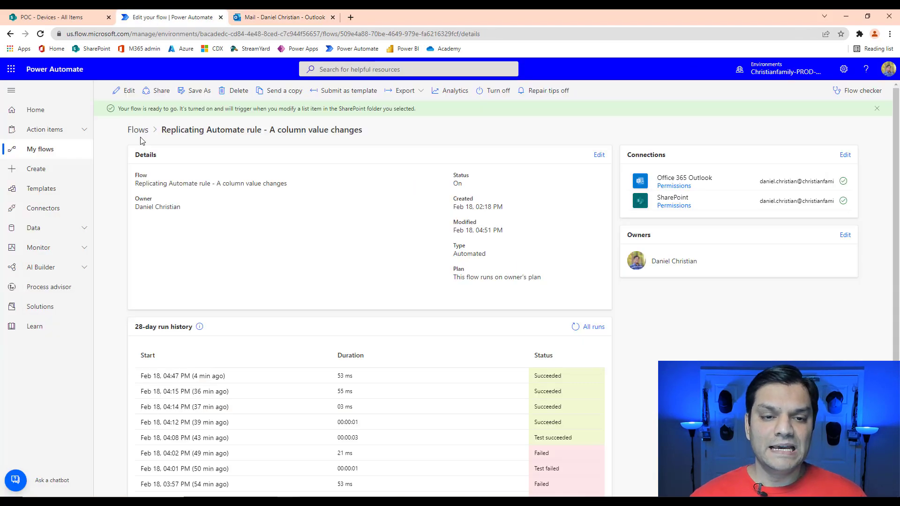
{"action": "left_click", "coordinate": [124, 90]}
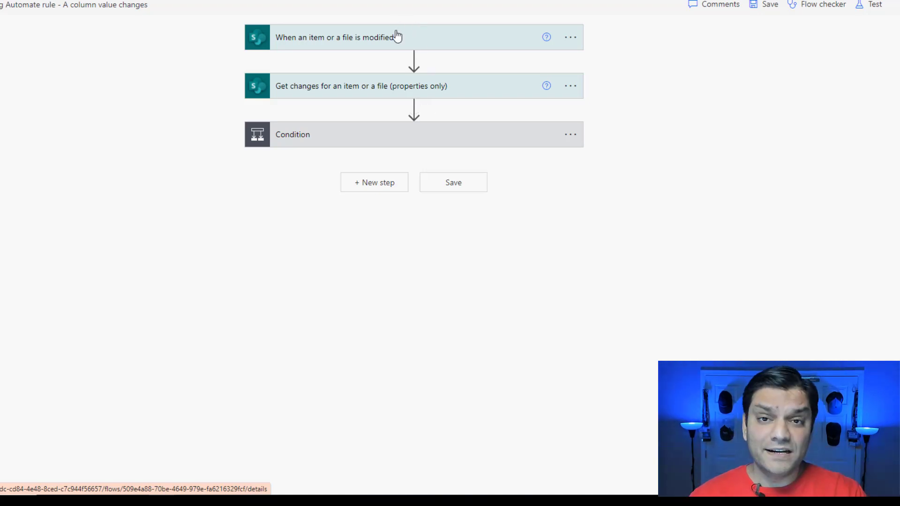
{"action": "left_click", "coordinate": [427, 45]}
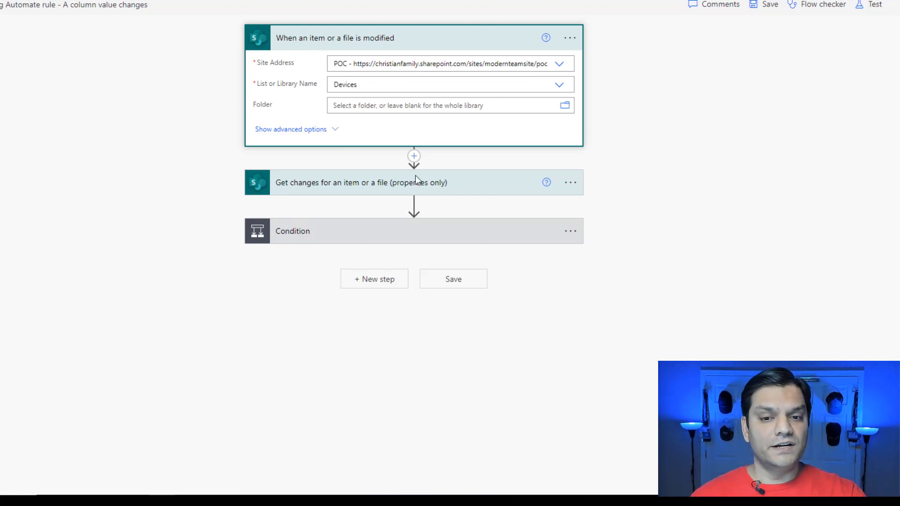
{"action": "left_click", "coordinate": [477, 190]}
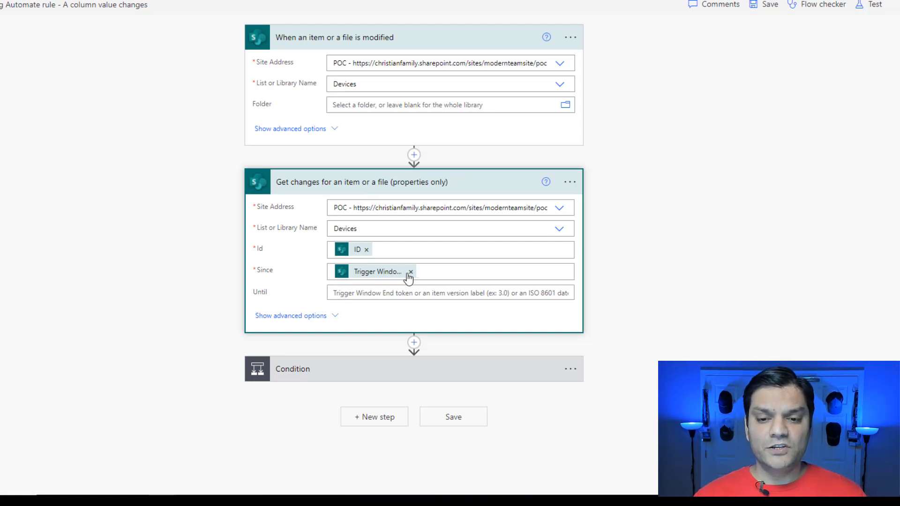
- Clear the Since value of the Get changes action and fill it with the Trigger Window Start Token dynamic content
{"action": "left_click", "coordinate": [411, 272]}
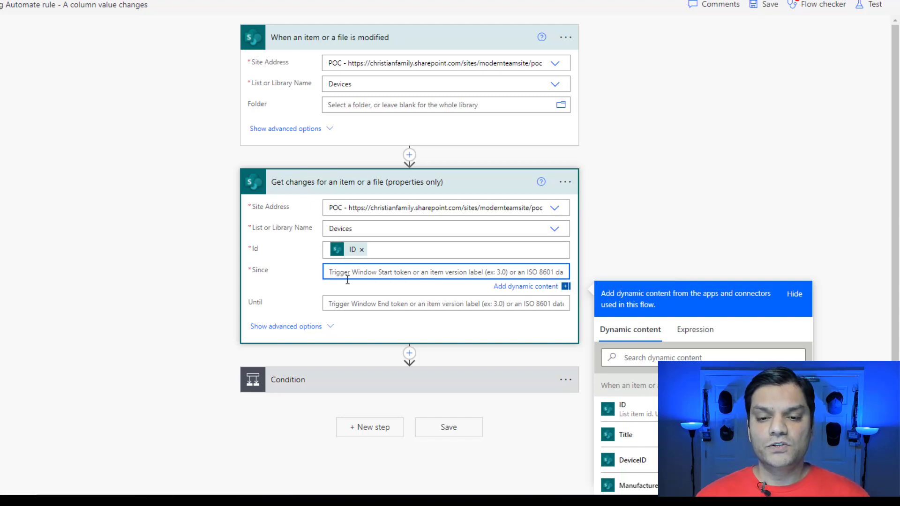
{"action": "left_click", "coordinate": [688, 357]}
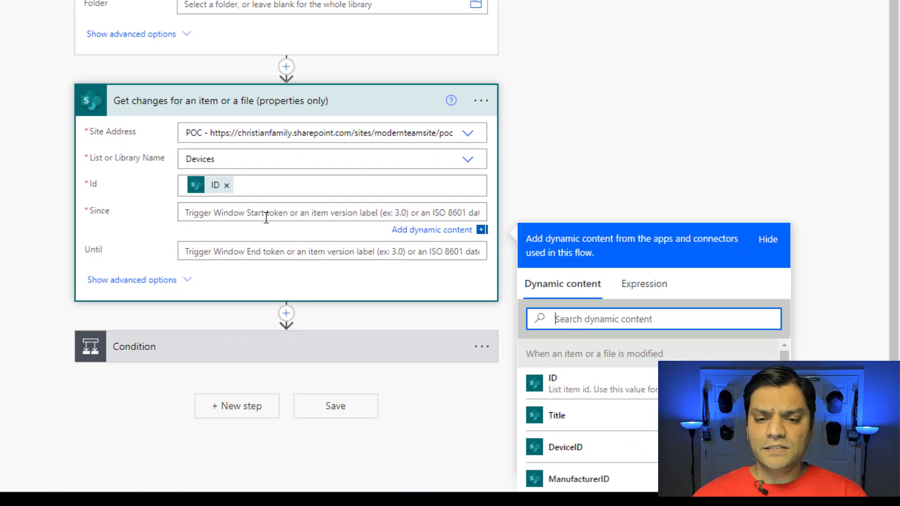
{"action": "type", "text": "star"}
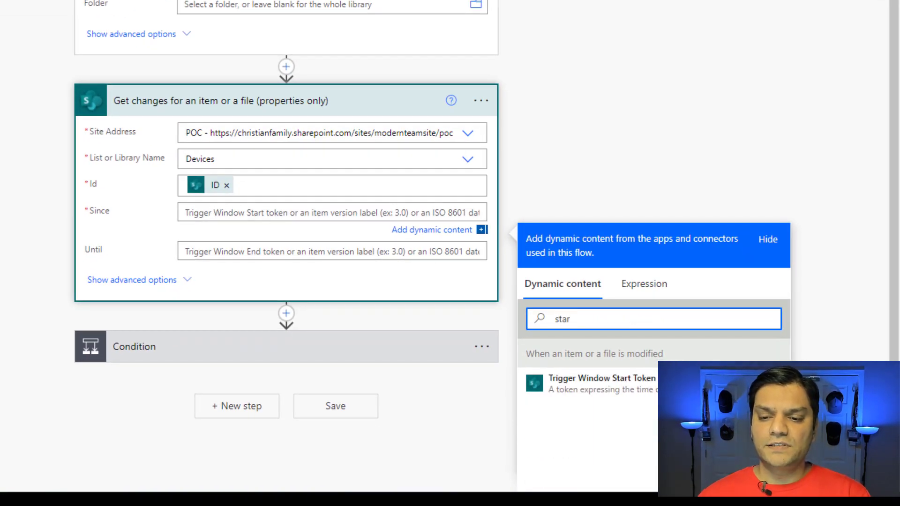
{"action": "left_click", "coordinate": [600, 394]}
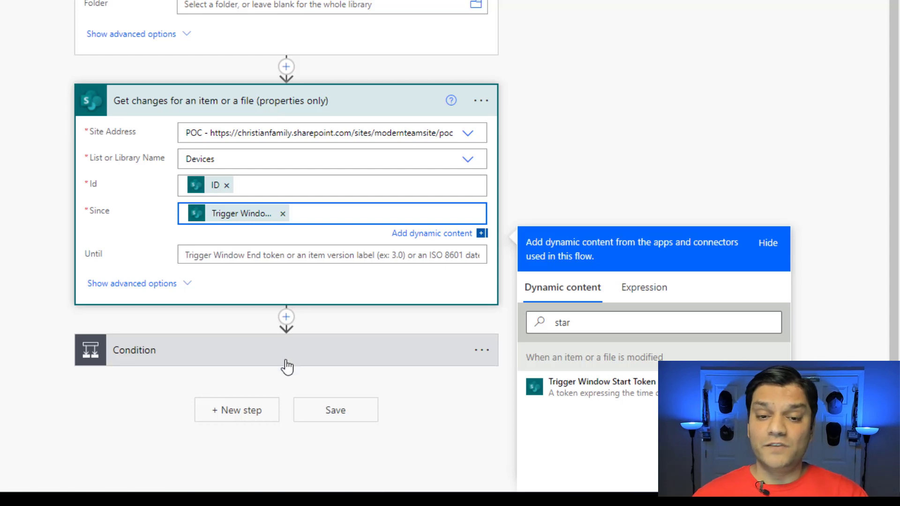
- Expand the Condition and refill its first value with the Has Column Changed: Price dynamic content, compared as equal to true
{"action": "left_click", "coordinate": [241, 357]}
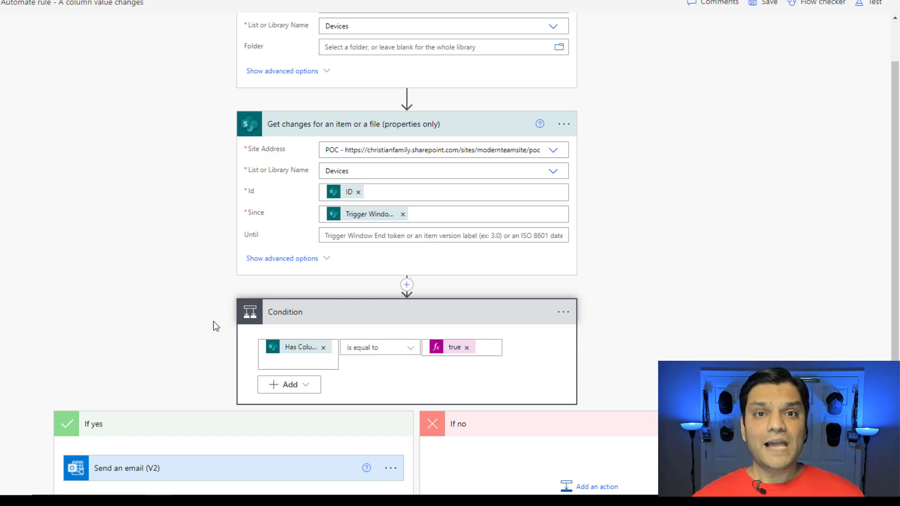
{"action": "left_click", "coordinate": [322, 347]}
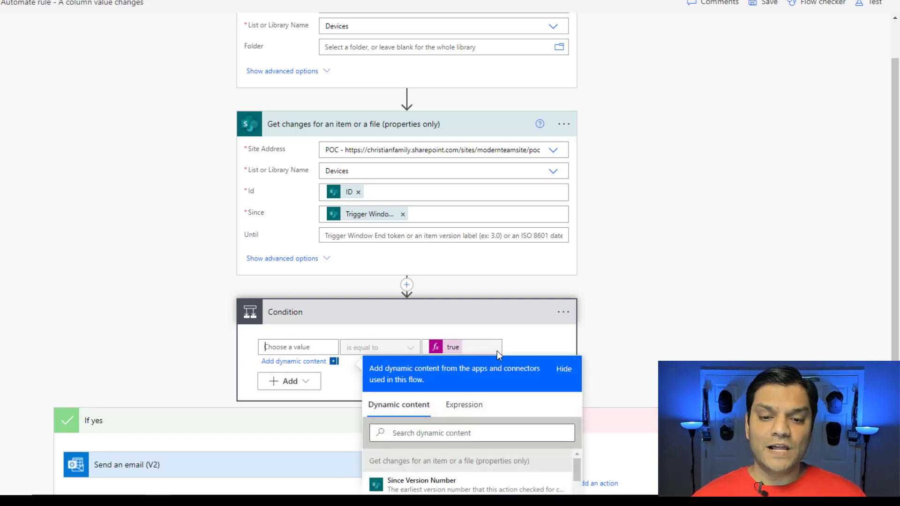
{"action": "scroll", "coordinate": [657, 199], "scroll_direction": "down", "scroll_amount": 2}
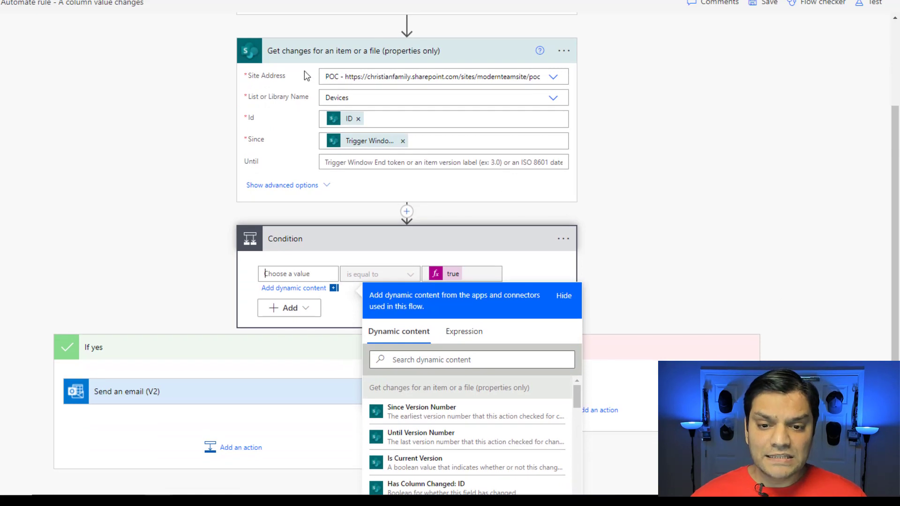
{"action": "scroll", "coordinate": [151, 223], "scroll_direction": "down", "scroll_amount": 2}
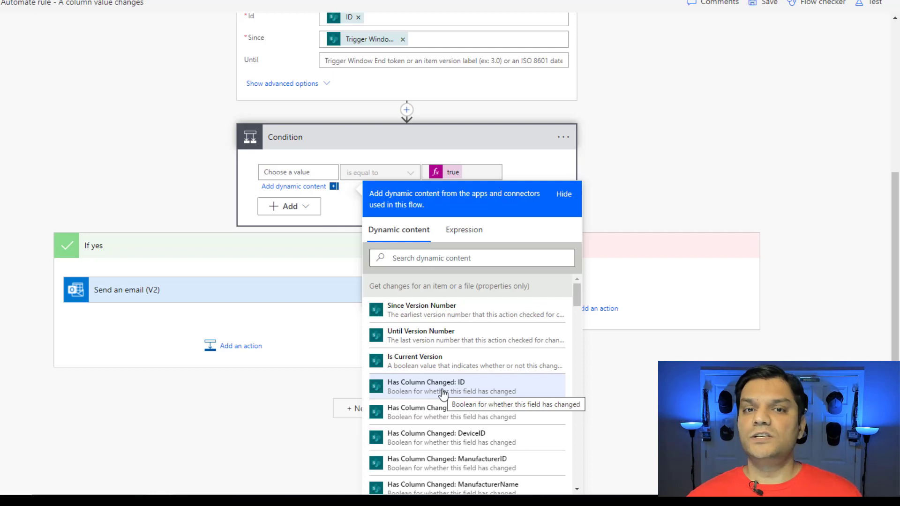
{"action": "scroll", "coordinate": [443, 454], "scroll_direction": "down", "scroll_amount": 3}
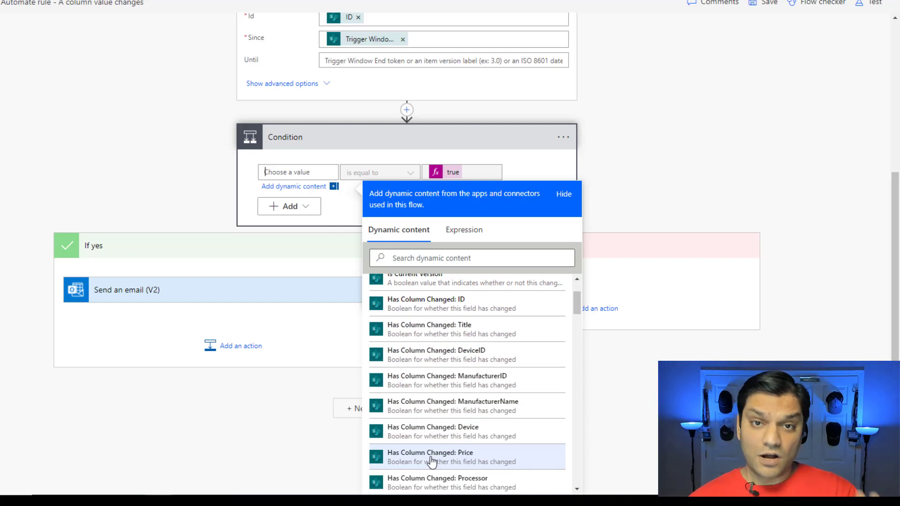
{"action": "left_click", "coordinate": [431, 457]}
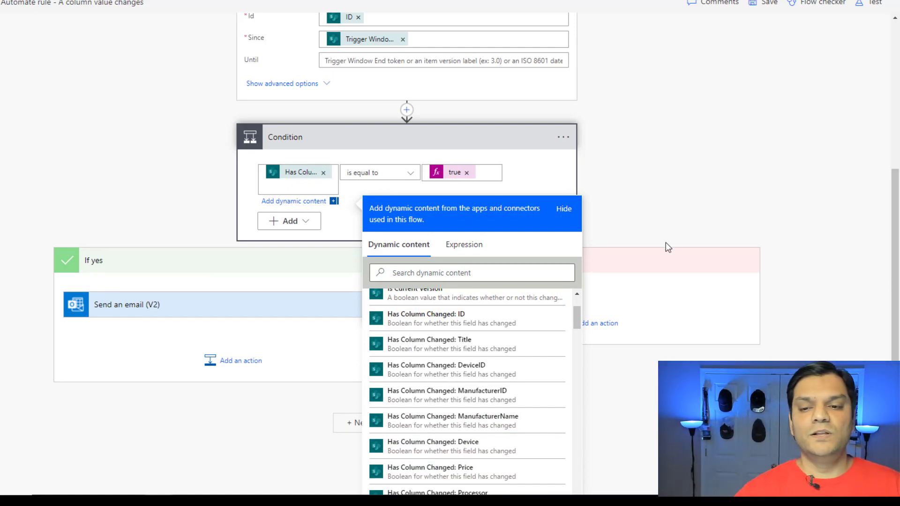
{"action": "left_click", "coordinate": [613, 224]}
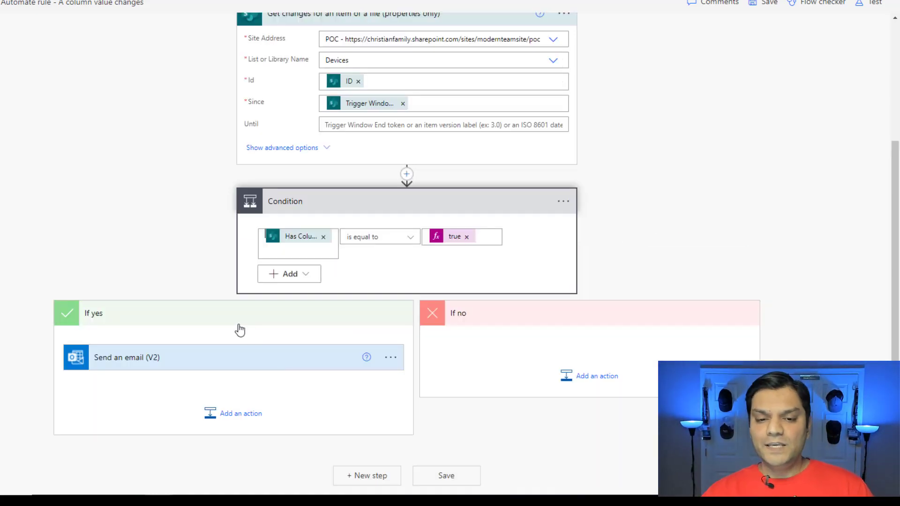
- Expand the Send an email (V2) action under If yes and review its recipient, subject, body and the preceding flow steps
{"action": "left_click", "coordinate": [228, 359]}
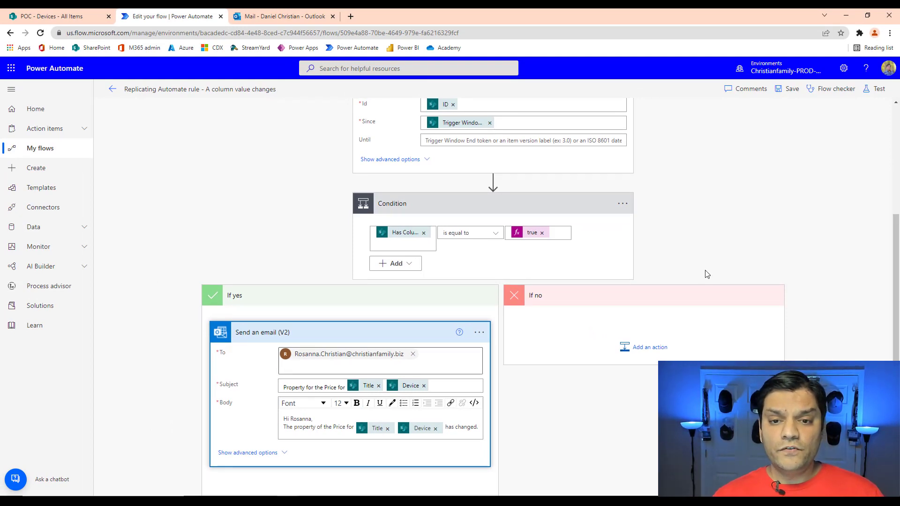
{"action": "scroll", "coordinate": [706, 273], "scroll_direction": "up", "scroll_amount": 3}
{"action": "scroll", "coordinate": [706, 274], "scroll_direction": "up", "scroll_amount": 1}
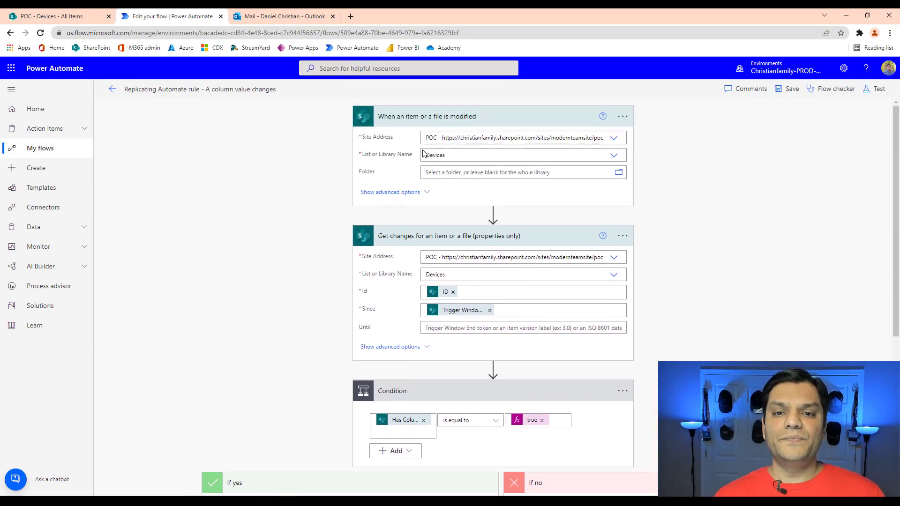
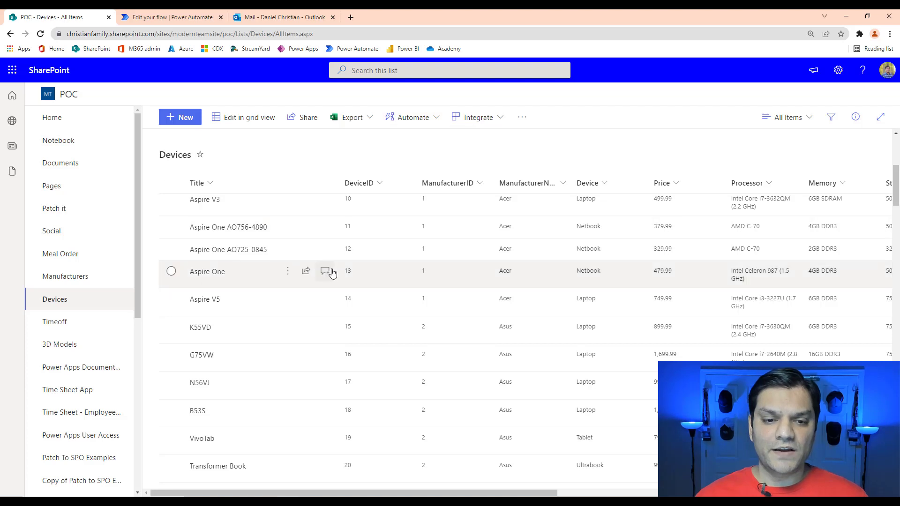
- In the SharePoint Devices list, set the Price of the Aspire V3 item to 599.99, save it and deselect the item
{"action": "left_click", "coordinate": [269, 214]}
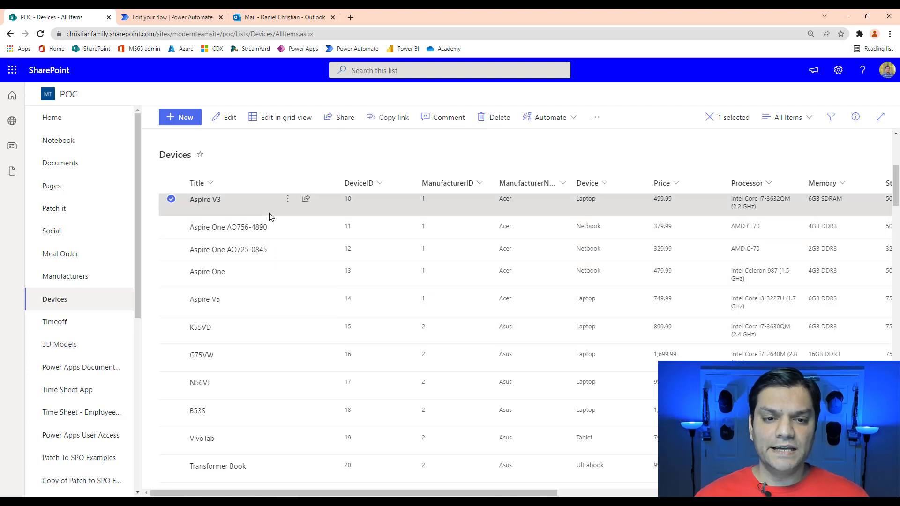
{"action": "left_click", "coordinate": [233, 121]}
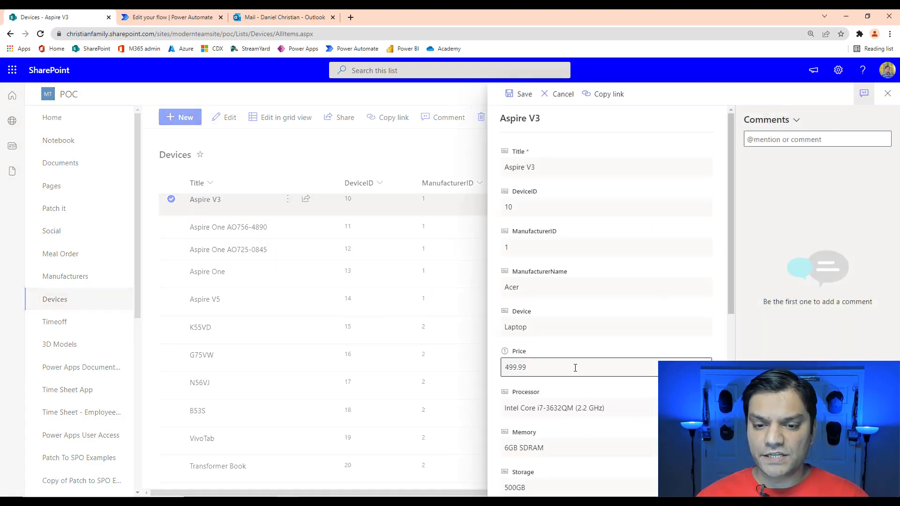
{"action": "left_click", "coordinate": [574, 367]}
{"action": "key", "text": "Home"}
{"action": "key", "text": "shift+Right"}
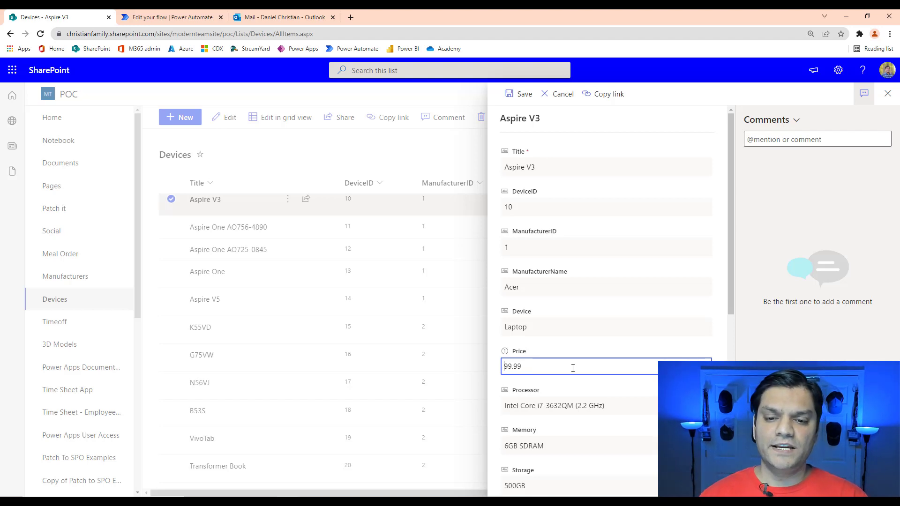
{"action": "type", "text": "5"}
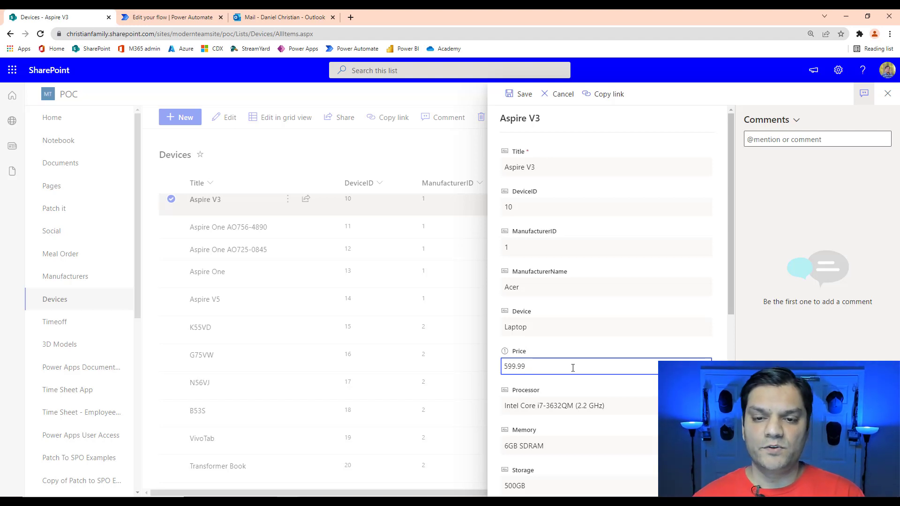
{"action": "left_click", "coordinate": [519, 94]}
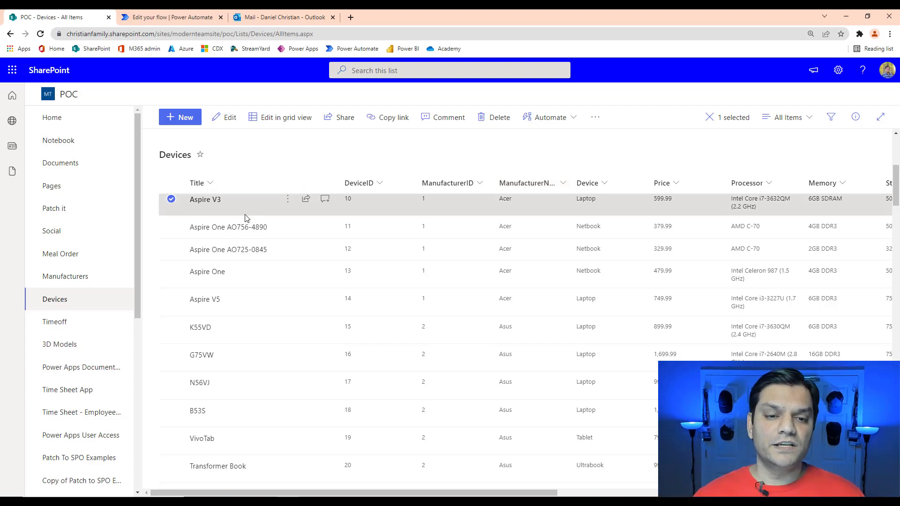
{"action": "left_click", "coordinate": [171, 204]}
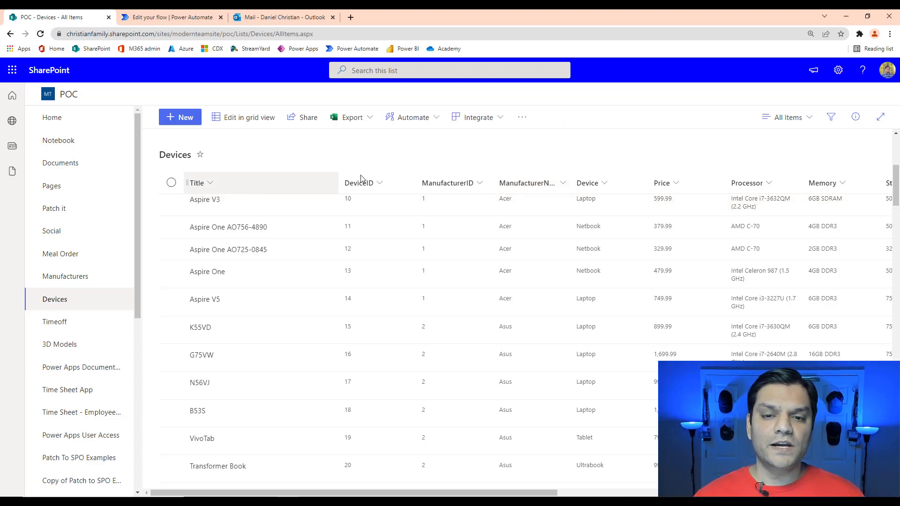
{"action": "left_click", "coordinate": [424, 121]}
{"action": "mouse_move", "coordinate": [411, 162]}
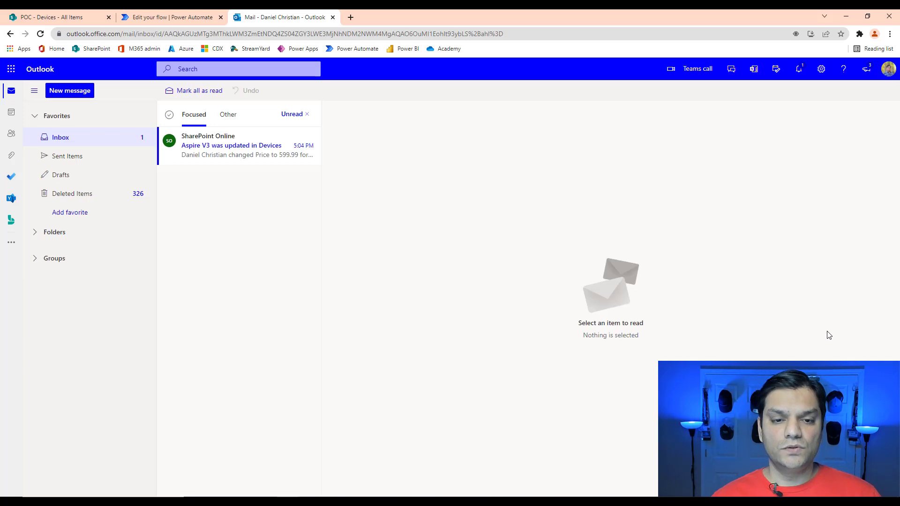
- Read the SharePoint notification about Aspire V3 in Outlook, check the flow's email in the second mailbox, and return to the first mailbox
{"action": "left_click", "coordinate": [199, 160]}
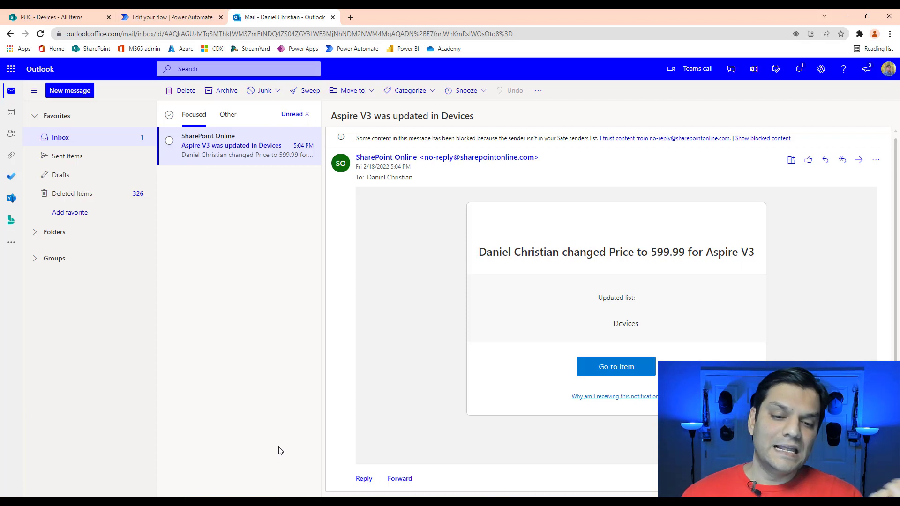
{"action": "mouse_move", "coordinate": [288, 504]}
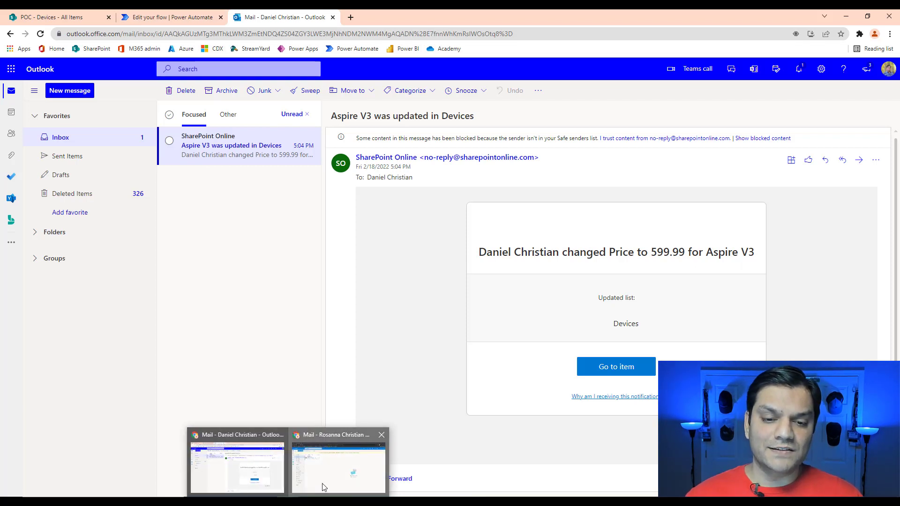
{"action": "left_click", "coordinate": [352, 469]}
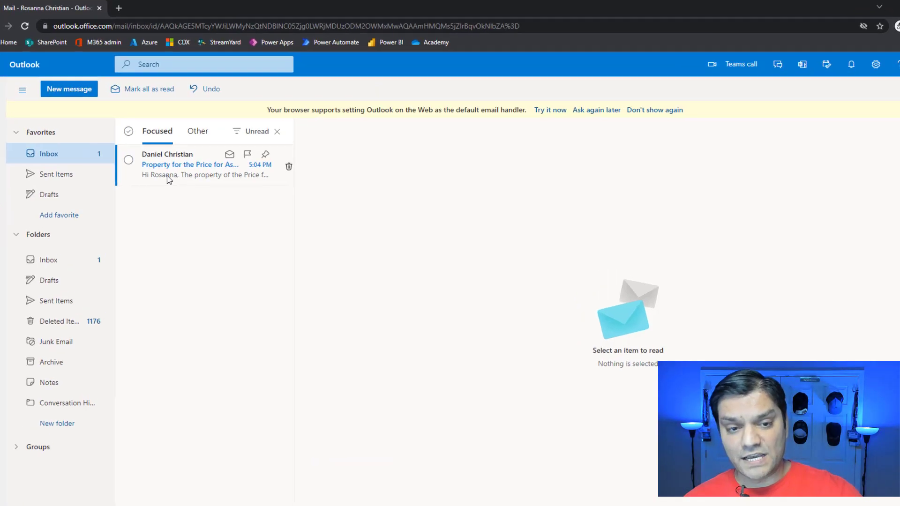
{"action": "left_click", "coordinate": [172, 173]}
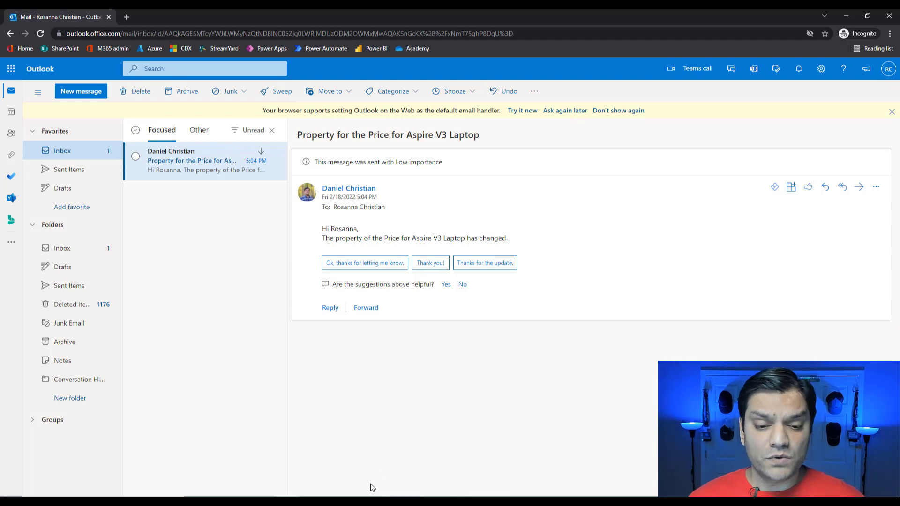
{"action": "mouse_move", "coordinate": [299, 501]}
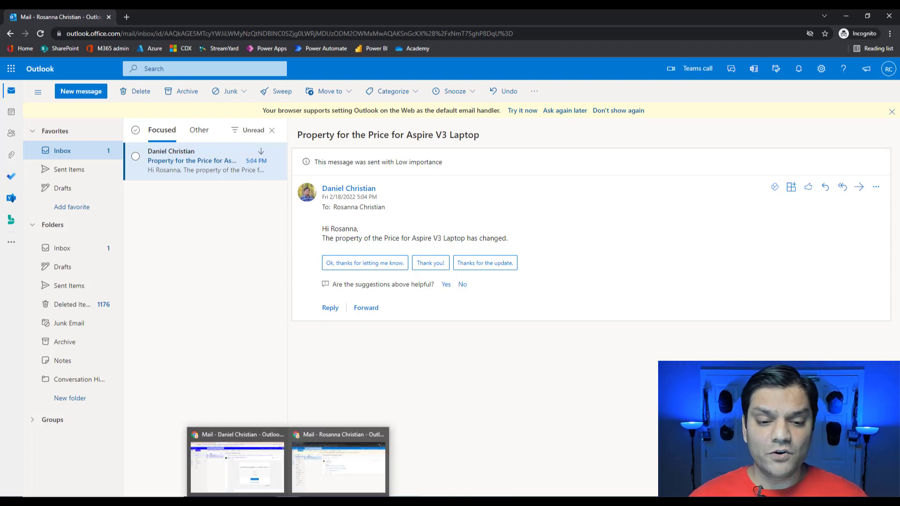
{"action": "left_click", "coordinate": [252, 470]}
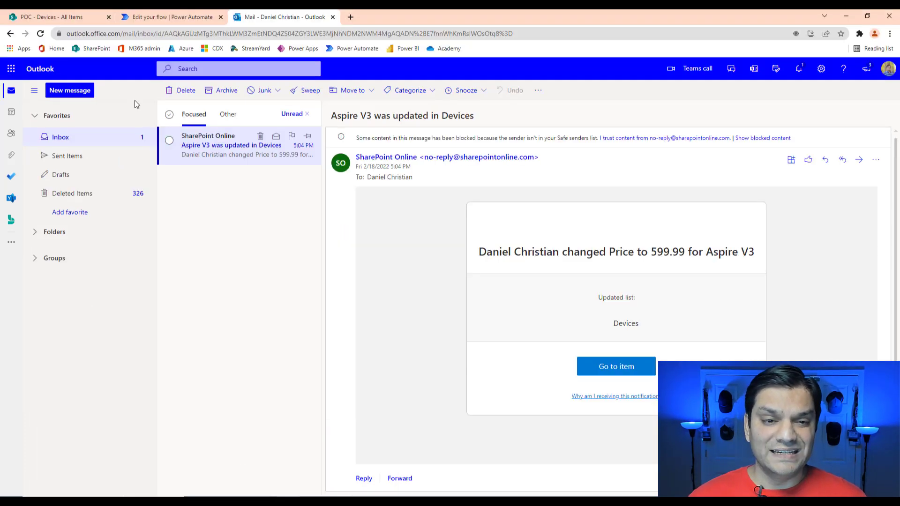
- Return to the SharePoint Devices list, open its rule management, and start a new rule for when a column value changes
{"action": "left_click", "coordinate": [65, 17]}
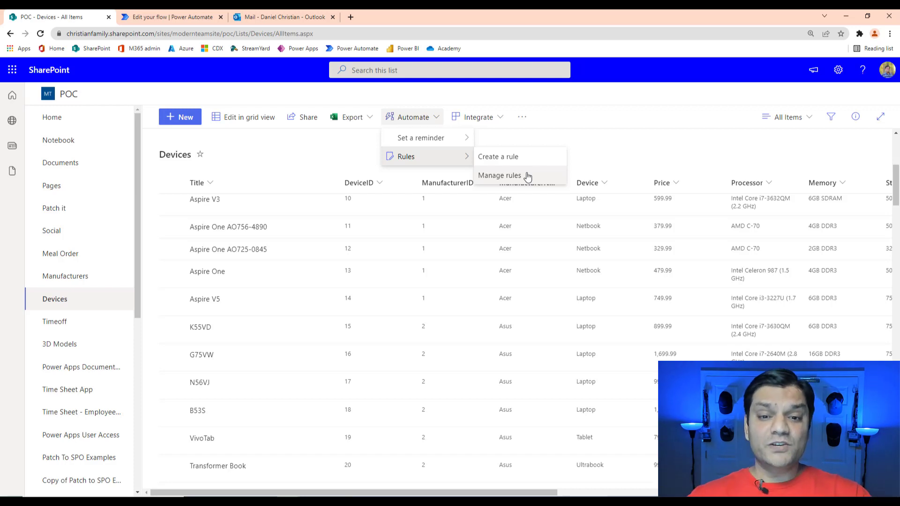
{"action": "left_click", "coordinate": [496, 177]}
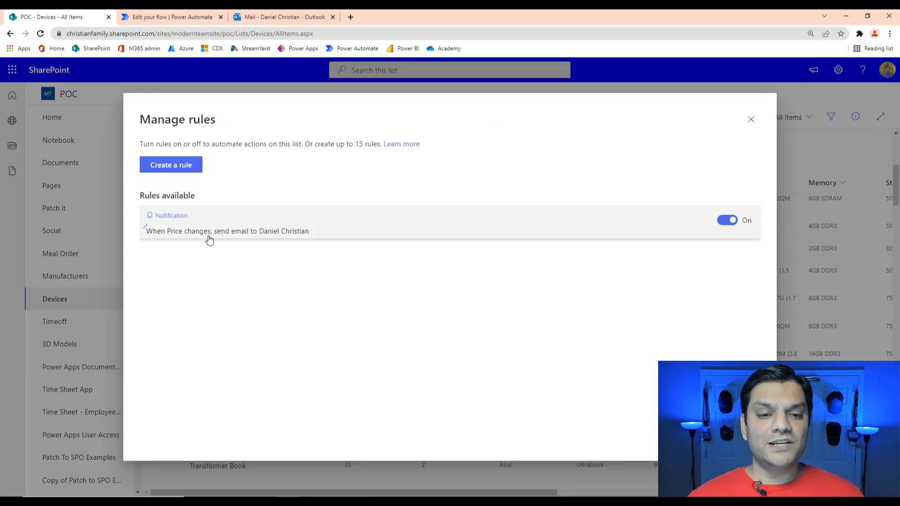
{"action": "left_click", "coordinate": [156, 163]}
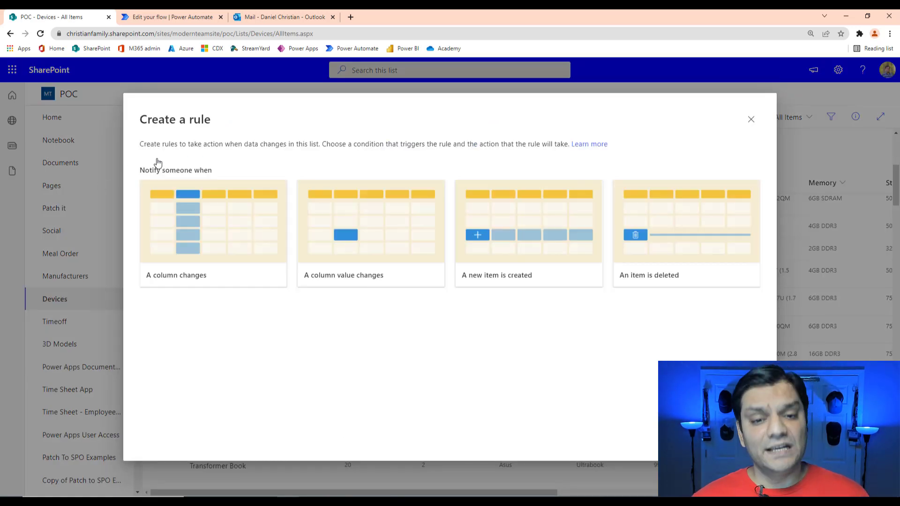
{"action": "left_click", "coordinate": [373, 256]}
- Define the rule to email Me when Price is less than or equal to 1000, and create it
{"action": "left_click", "coordinate": [367, 275]}
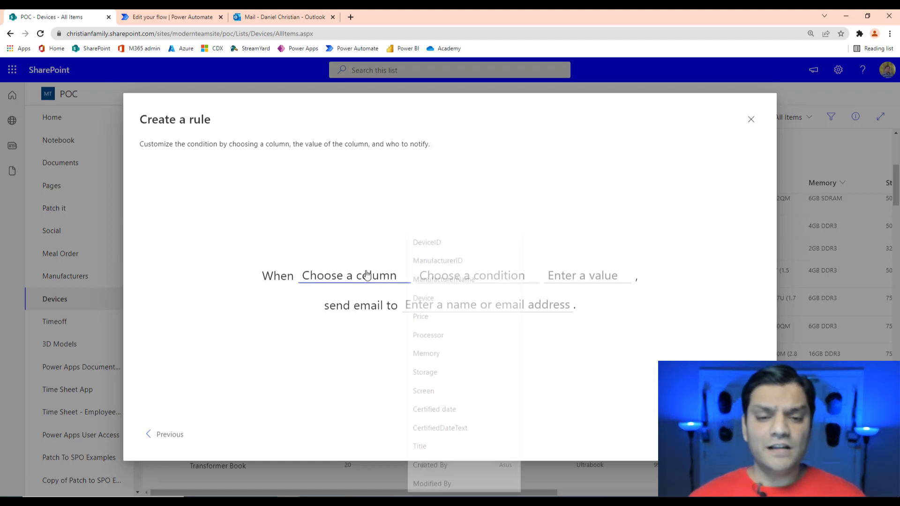
{"action": "left_click", "coordinate": [431, 316]}
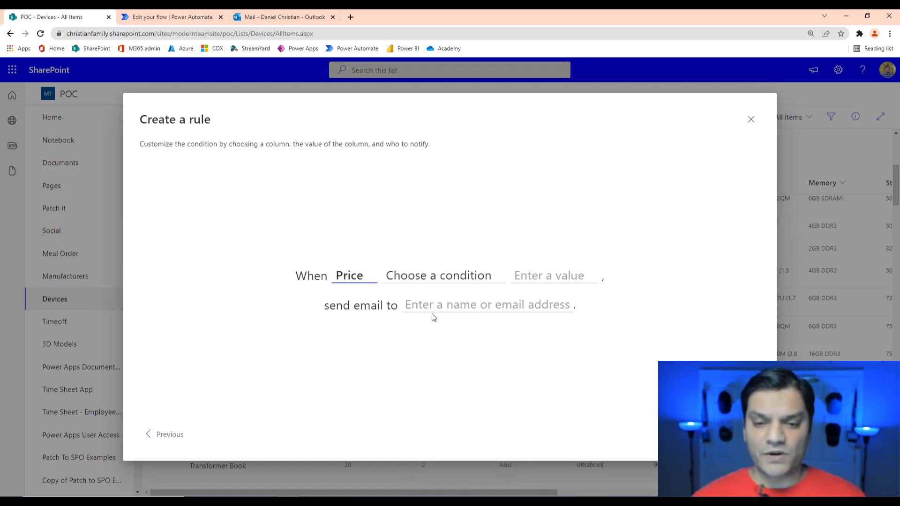
{"action": "left_click", "coordinate": [428, 278]}
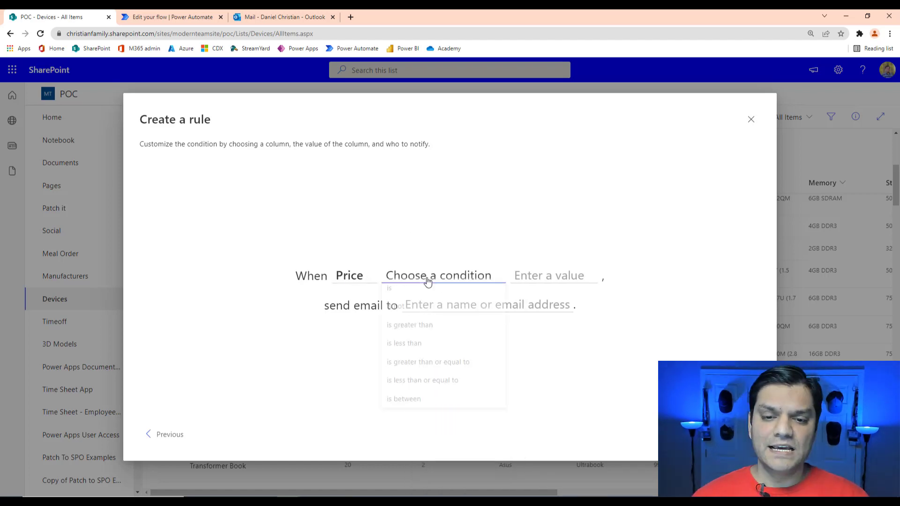
{"action": "left_click", "coordinate": [426, 386]}
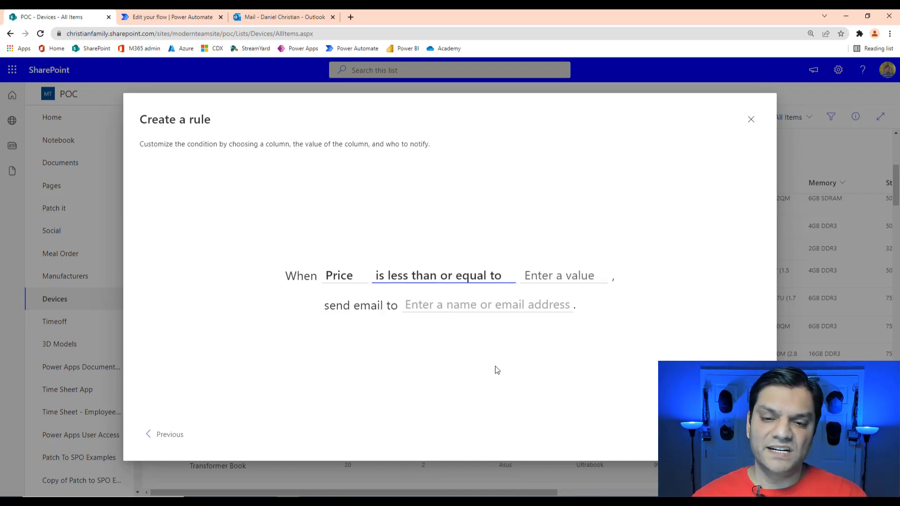
{"action": "left_click", "coordinate": [558, 270]}
{"action": "type", "text": "1000"}
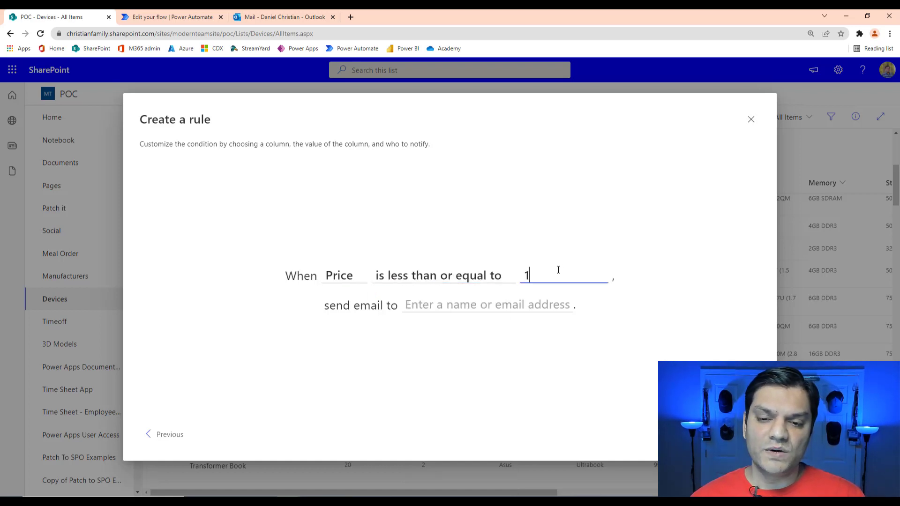
{"action": "left_click", "coordinate": [479, 306]}
{"action": "left_click", "coordinate": [448, 377]}
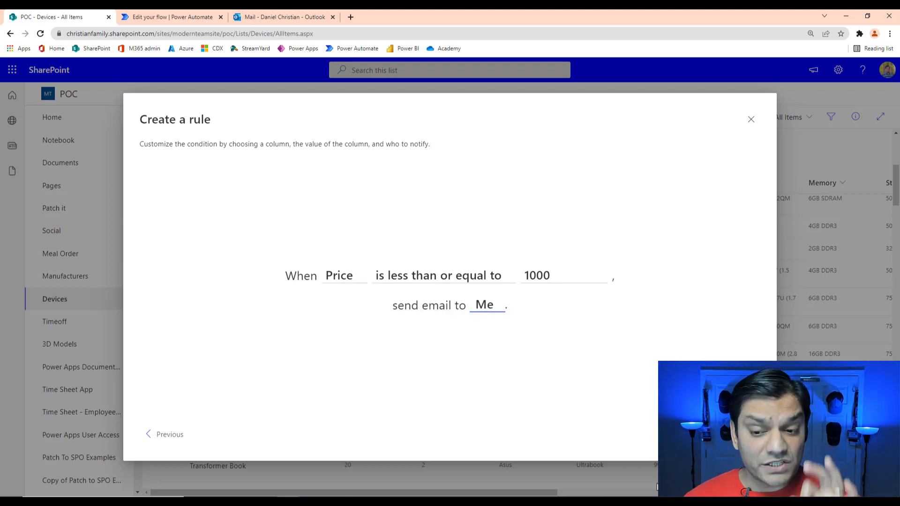
{"action": "left_click", "coordinate": [744, 434]}
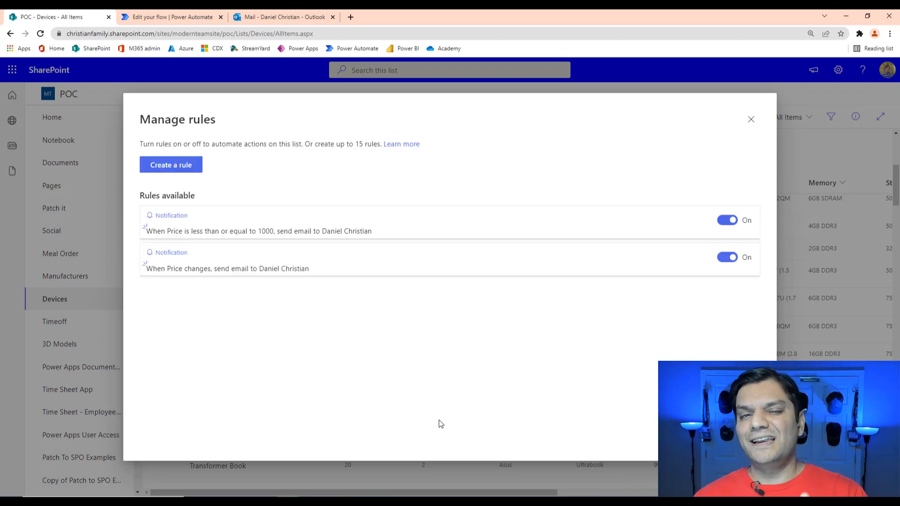
- In the Power Automate flow, add a second row to the And condition and use the modified item's Price as its value
{"action": "left_click", "coordinate": [167, 19]}
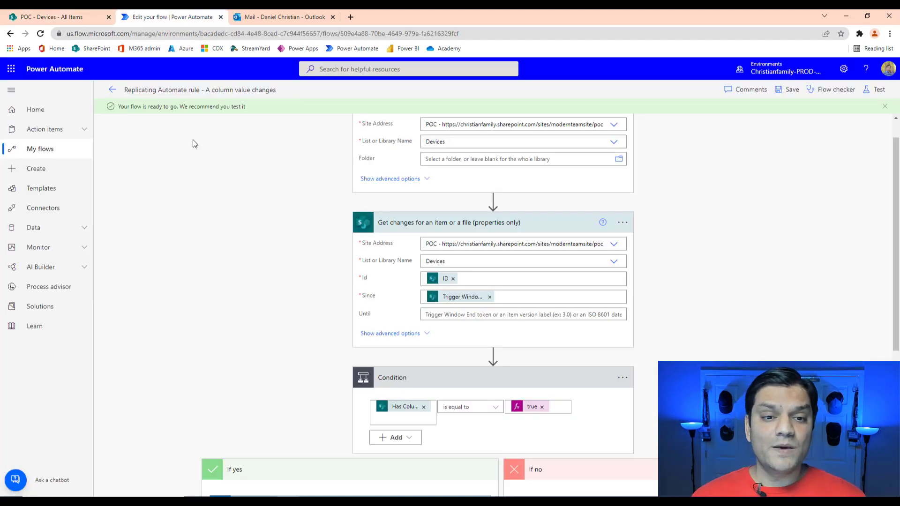
{"action": "scroll", "coordinate": [209, 281], "scroll_direction": "down", "scroll_amount": 2}
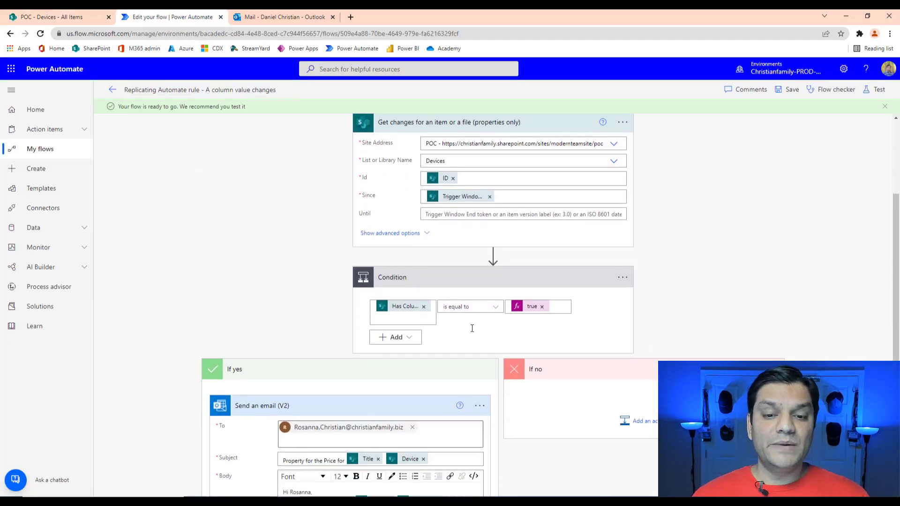
{"action": "left_click", "coordinate": [393, 338]}
{"action": "left_click", "coordinate": [393, 353]}
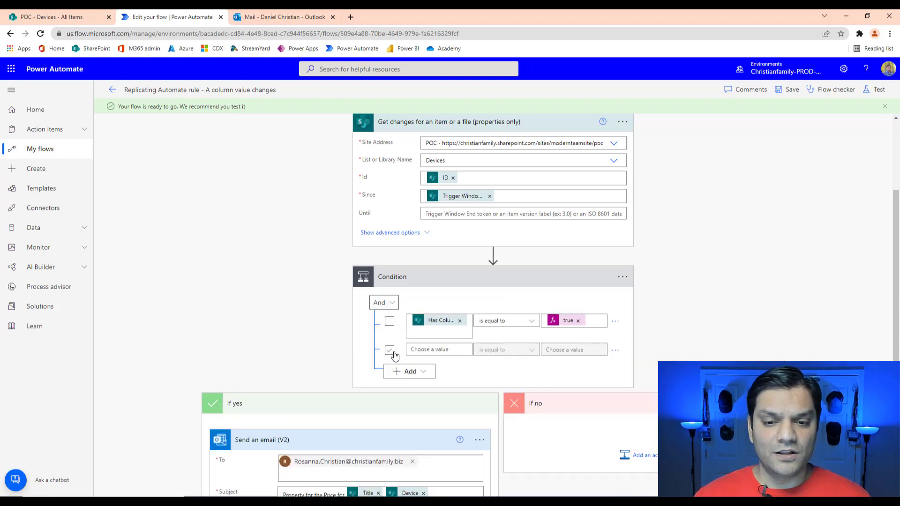
{"action": "left_click", "coordinate": [433, 349]}
{"action": "scroll", "coordinate": [750, 293], "scroll_direction": "down", "scroll_amount": 2}
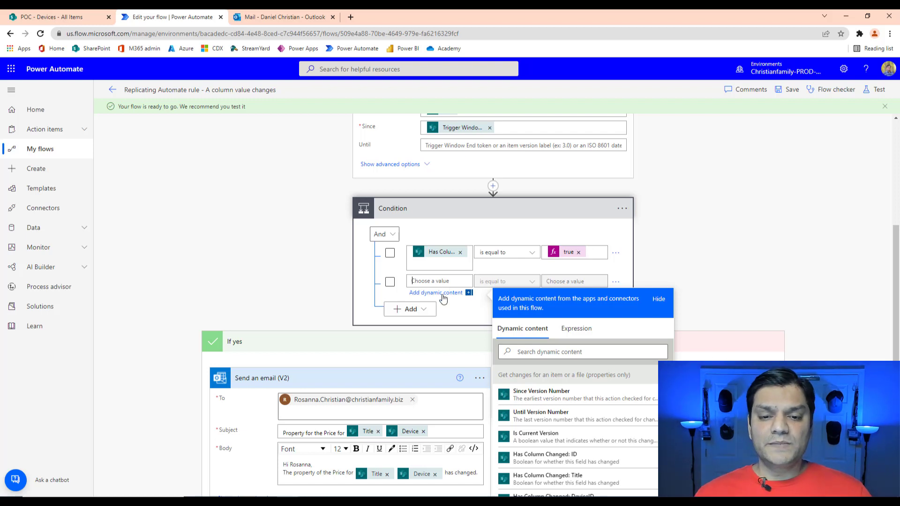
{"action": "left_click", "coordinate": [581, 355]}
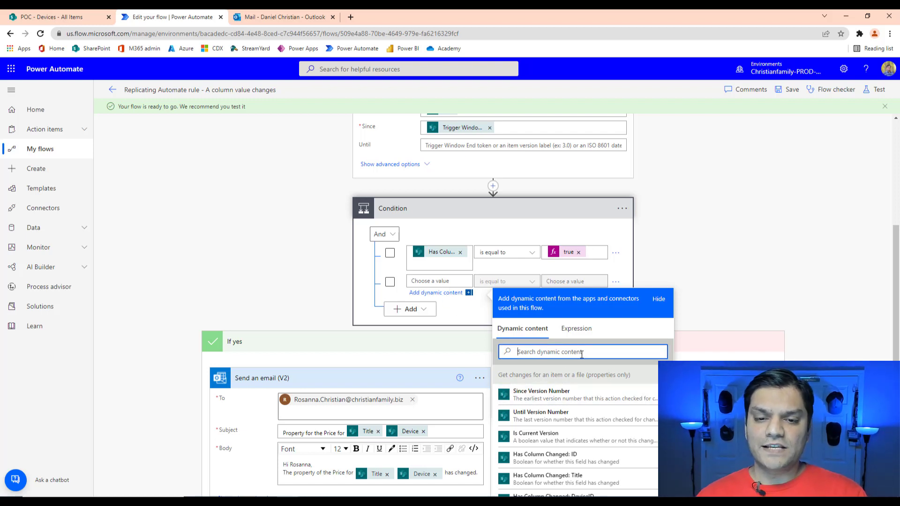
{"action": "type", "text": "pri"}
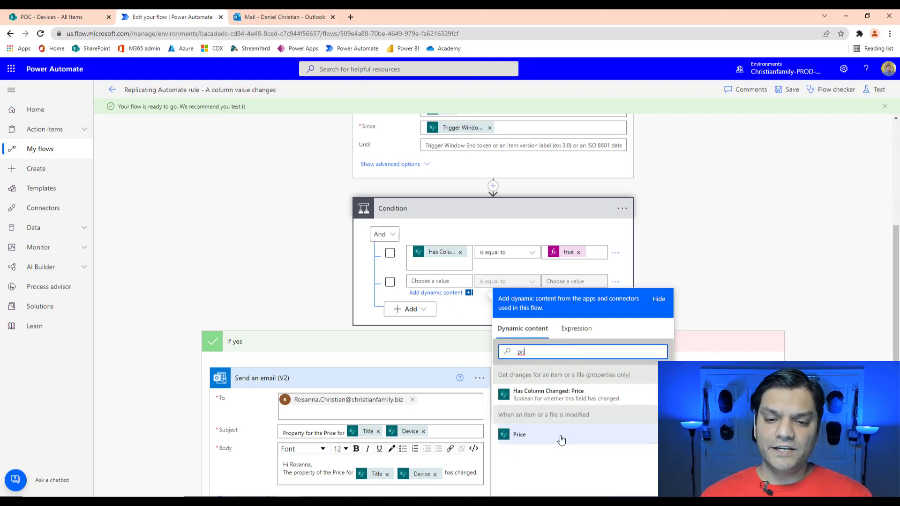
{"action": "left_click", "coordinate": [519, 434]}
- Set the Price row of the condition to is less than or equal to 1000
{"action": "left_click", "coordinate": [493, 284]}
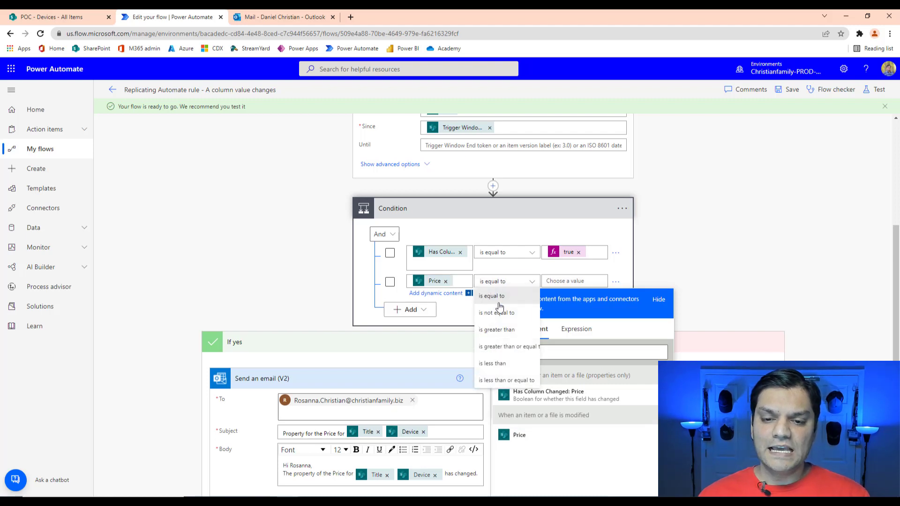
{"action": "left_click", "coordinate": [500, 378]}
{"action": "left_click", "coordinate": [565, 281]}
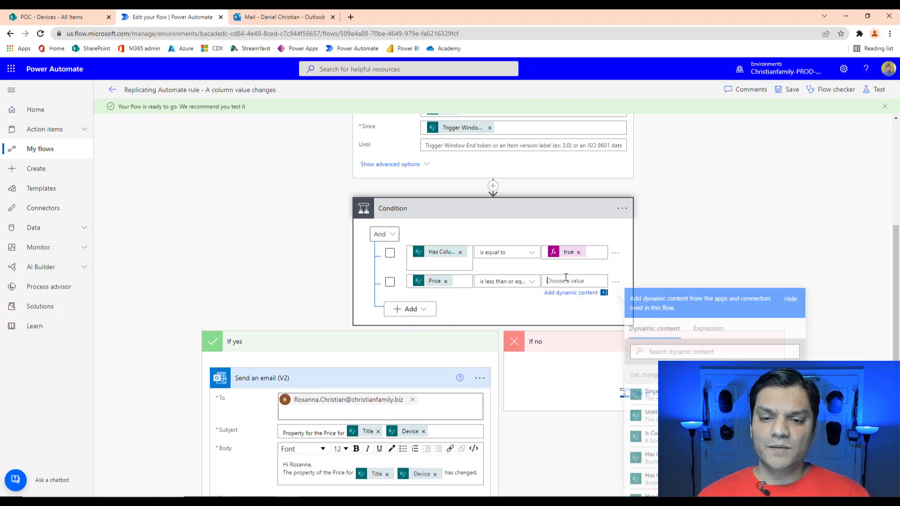
{"action": "type", "text": "1000"}
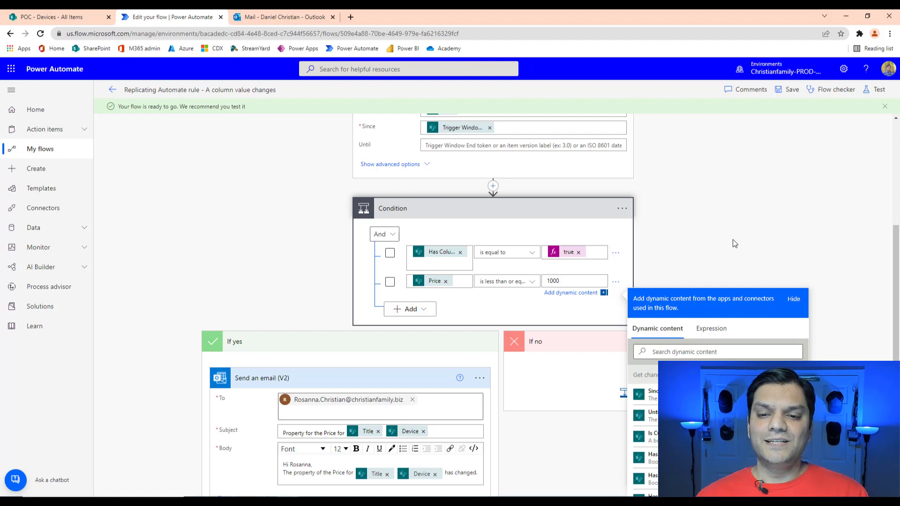
{"action": "left_click", "coordinate": [734, 244]}
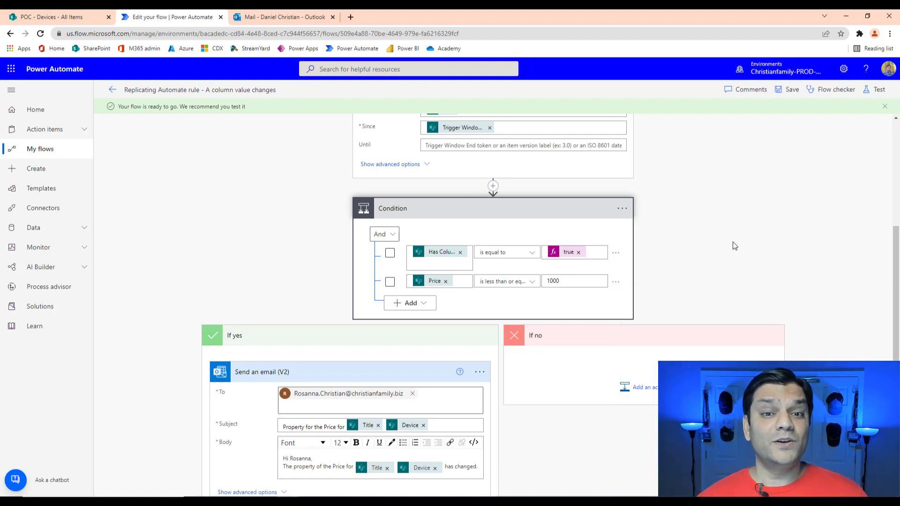
- Compare the flow's condition with the SharePoint rule for Price less than or equal to 1000, and close the rule management
{"action": "scroll", "coordinate": [746, 253], "scroll_direction": "up", "scroll_amount": 1}
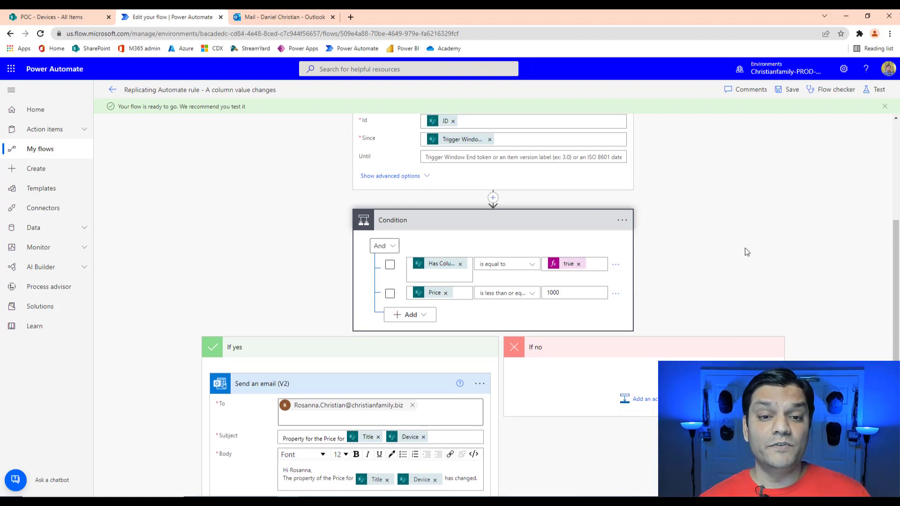
{"action": "scroll", "coordinate": [746, 252], "scroll_direction": "up", "scroll_amount": 3}
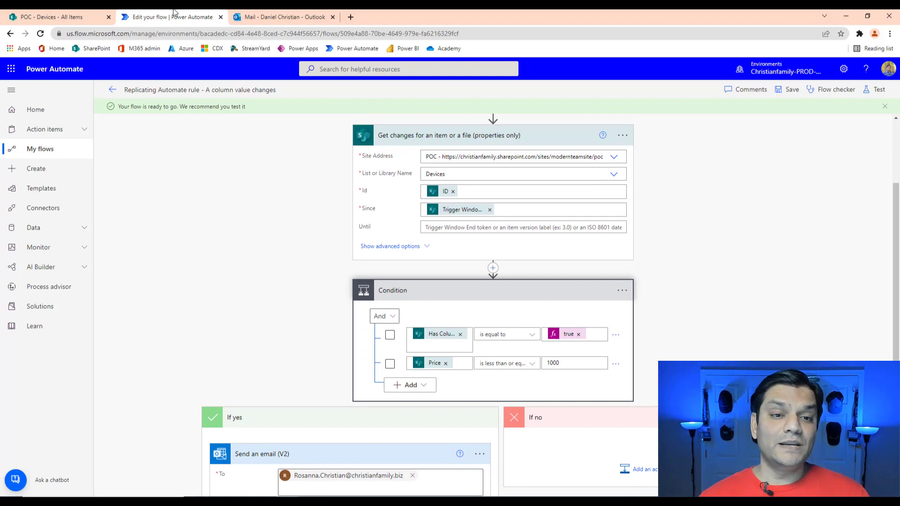
{"action": "left_click", "coordinate": [56, 17]}
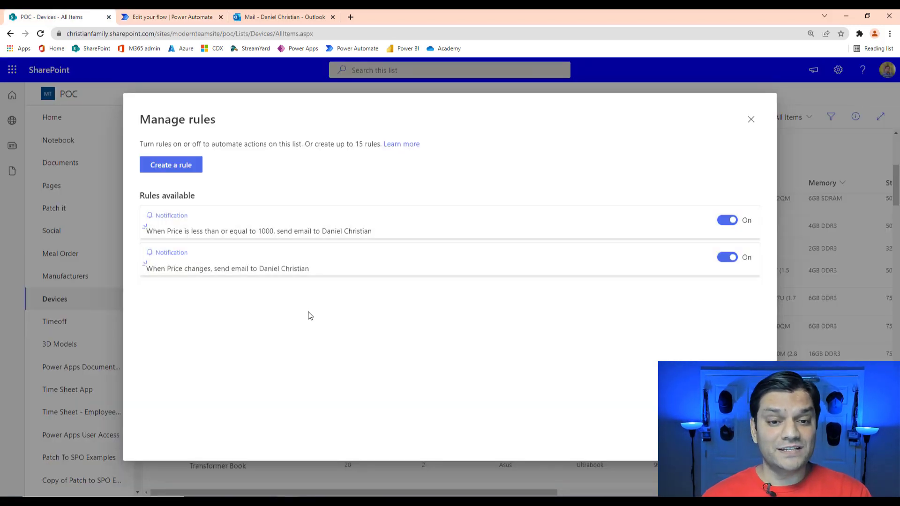
{"action": "left_click", "coordinate": [315, 230]}
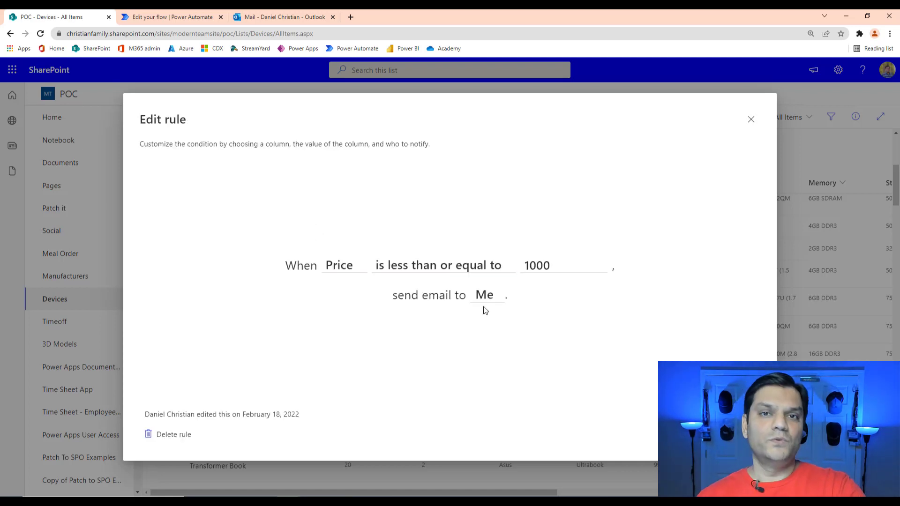
{"action": "left_click", "coordinate": [121, 14]}
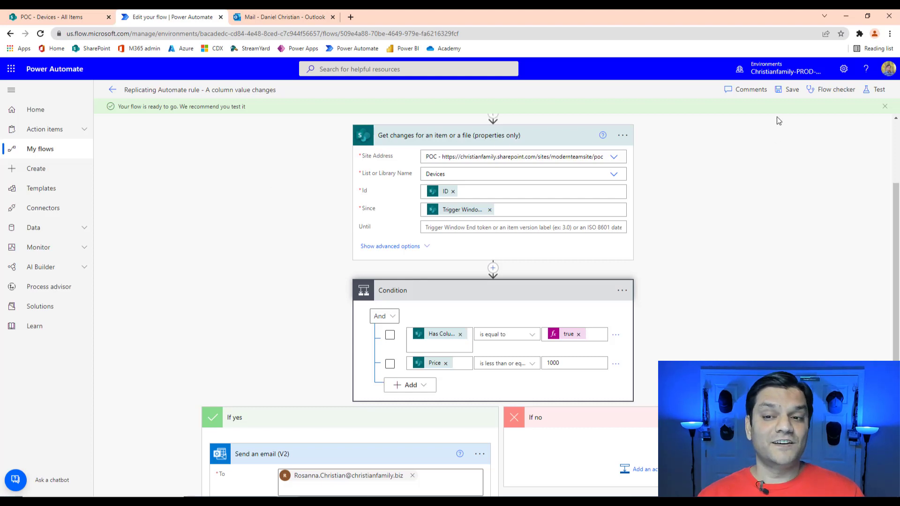
{"action": "left_click", "coordinate": [51, 17]}
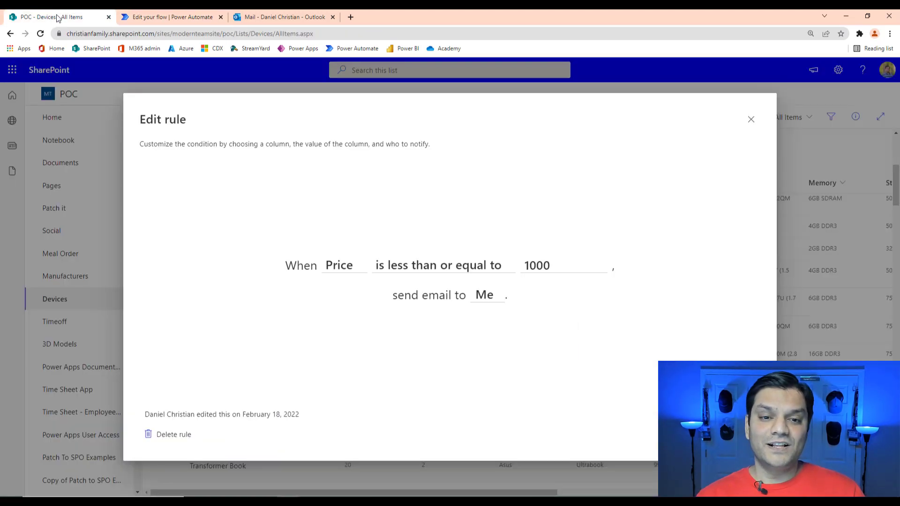
{"action": "left_click", "coordinate": [712, 435]}
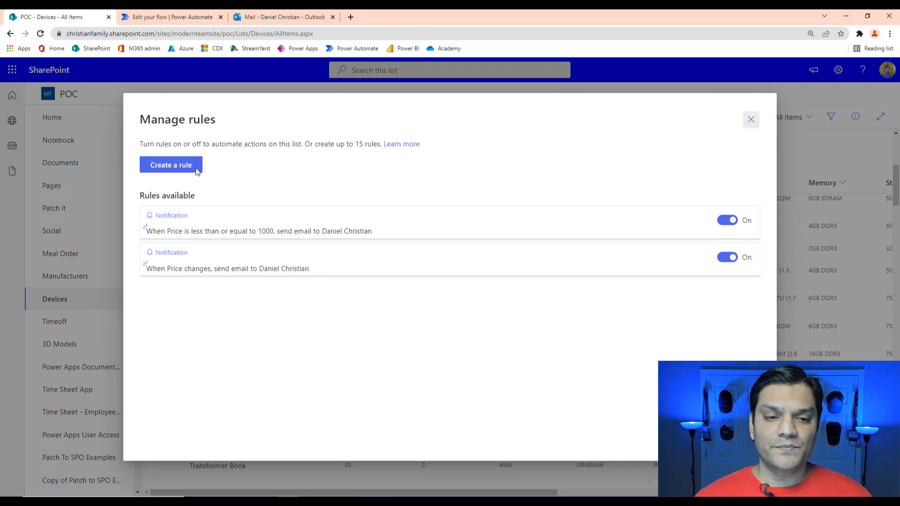
{"action": "left_click", "coordinate": [752, 119]}
- Edit the G75VW item in the Devices list, set its Price to 999.99, and save it
{"action": "left_click", "coordinate": [249, 310]}
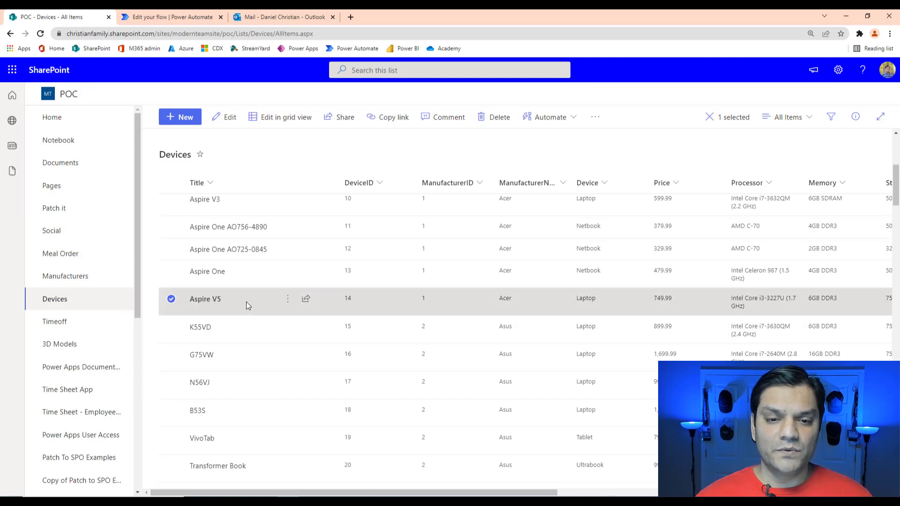
{"action": "left_click", "coordinate": [238, 364]}
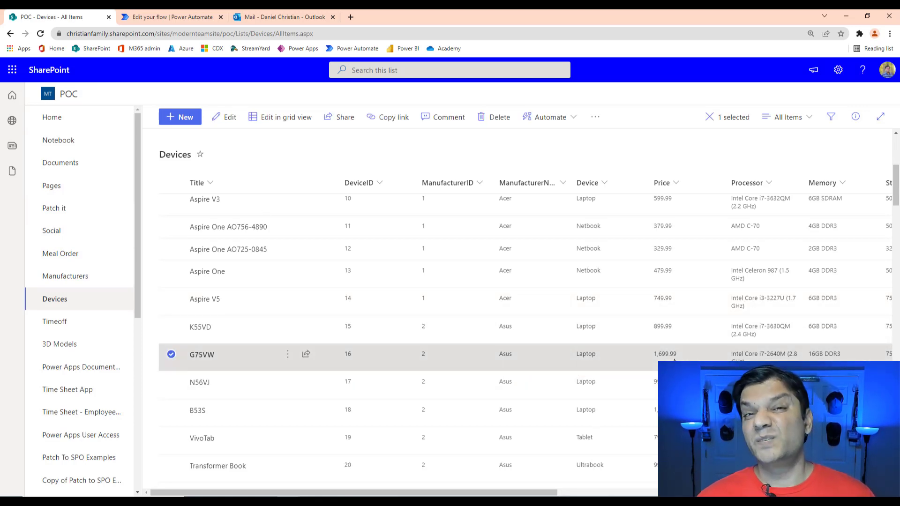
{"action": "left_click", "coordinate": [237, 117]}
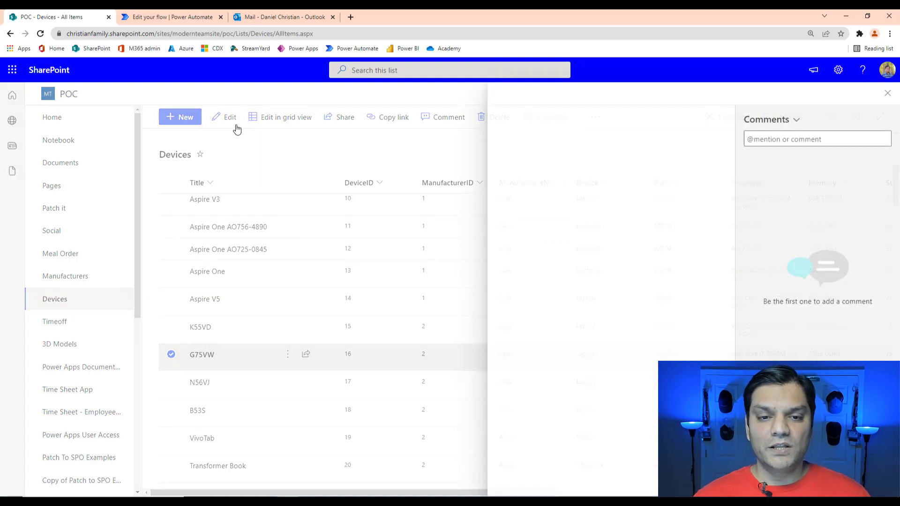
{"action": "left_click", "coordinate": [536, 368]}
{"action": "double_click", "coordinate": [536, 368]}
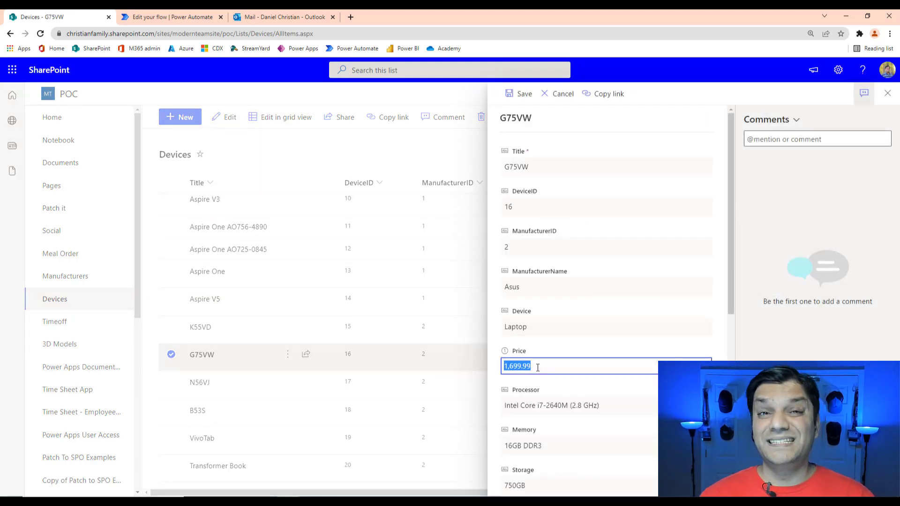
{"action": "type", "text": "999."}
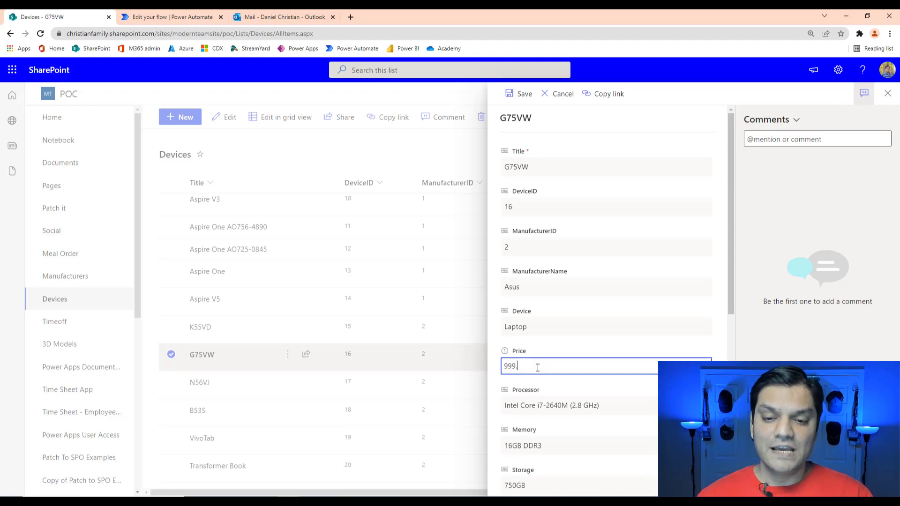
{"action": "type", "text": "99"}
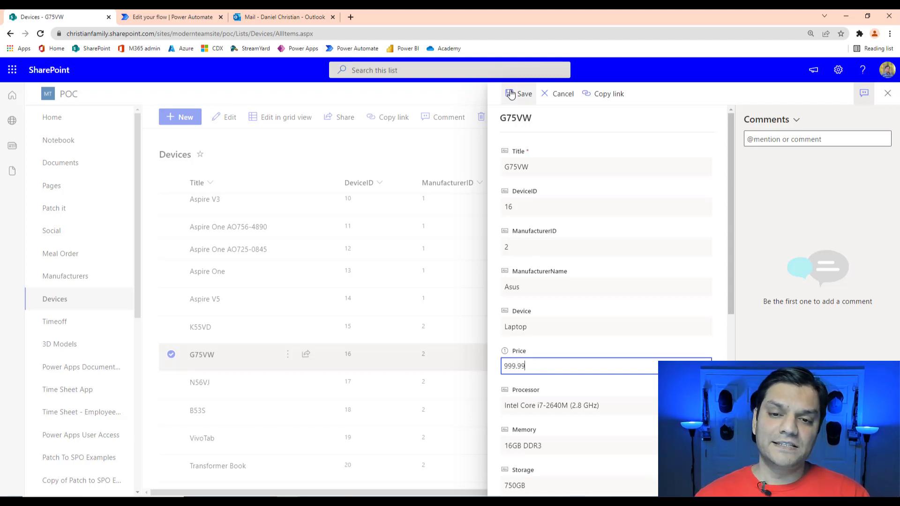
{"action": "left_click", "coordinate": [510, 94]}
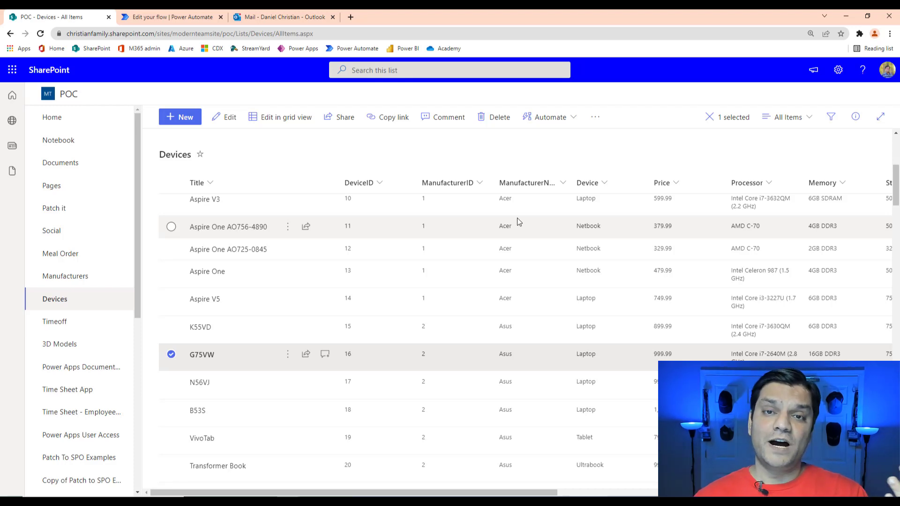
- Switch to Outlook and compare the two SharePoint notifications about the G75VW update
{"action": "left_click", "coordinate": [272, 14]}
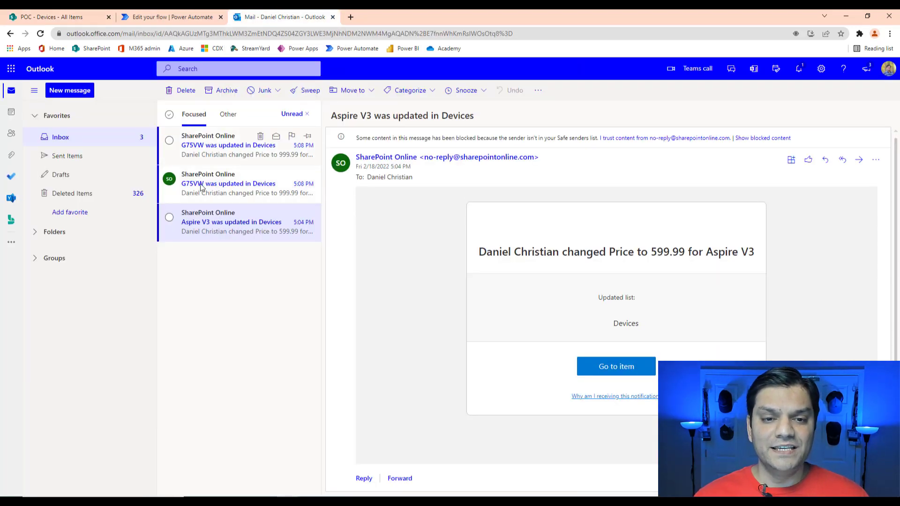
{"action": "left_click", "coordinate": [214, 156]}
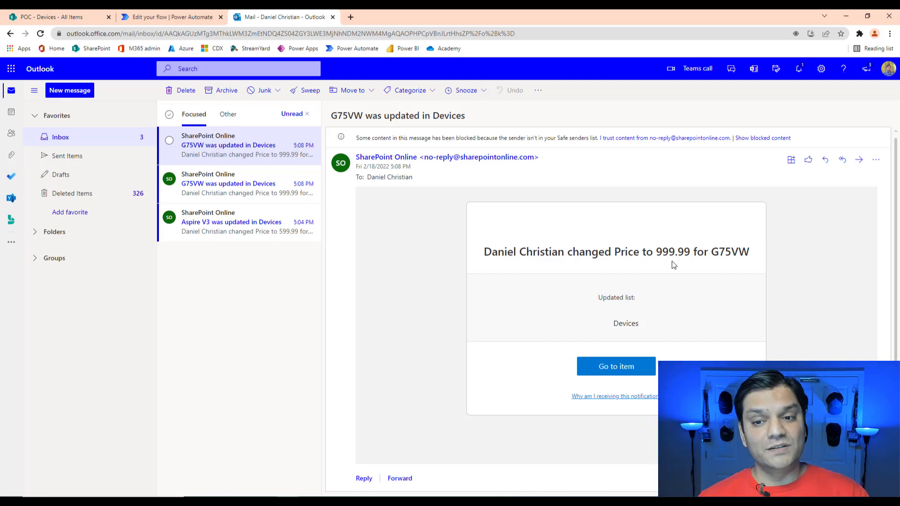
{"action": "left_click", "coordinate": [225, 185]}
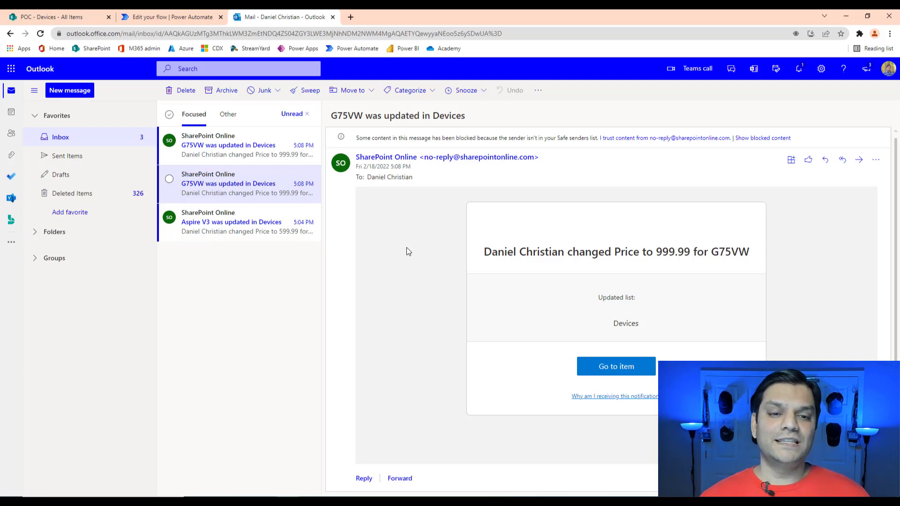
{"action": "left_click", "coordinate": [231, 141]}
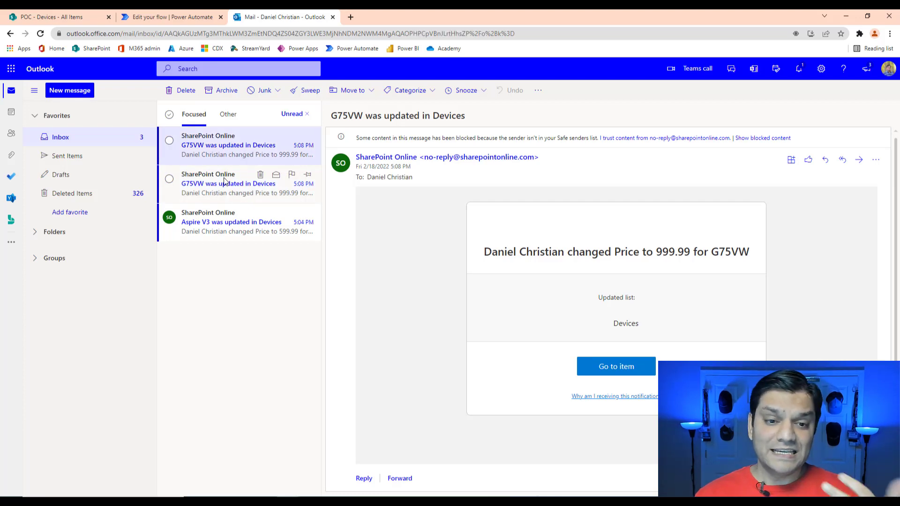
{"action": "left_click", "coordinate": [224, 181]}
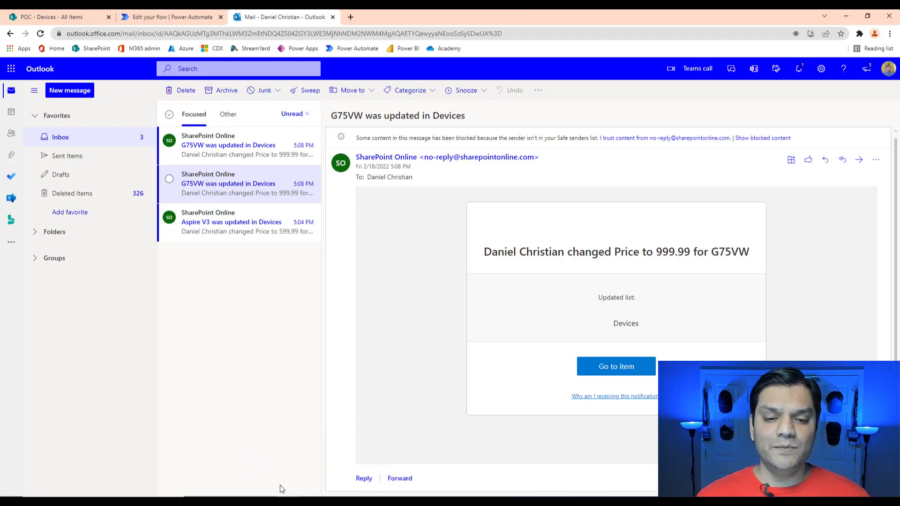
- Read the flow's email about the G75VW Price in the second mailbox, and return to the first mailbox
{"action": "mouse_move", "coordinate": [288, 502]}
{"action": "left_click", "coordinate": [338, 466]}
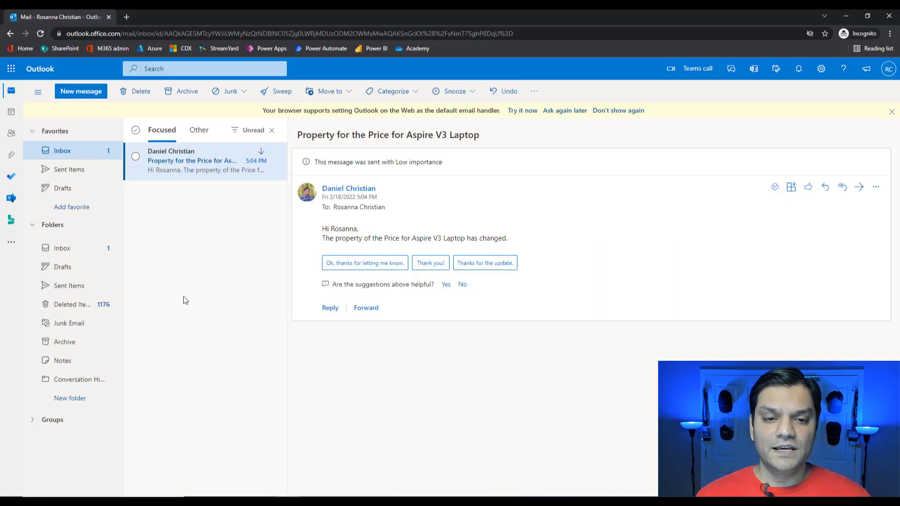
{"action": "left_click", "coordinate": [187, 161]}
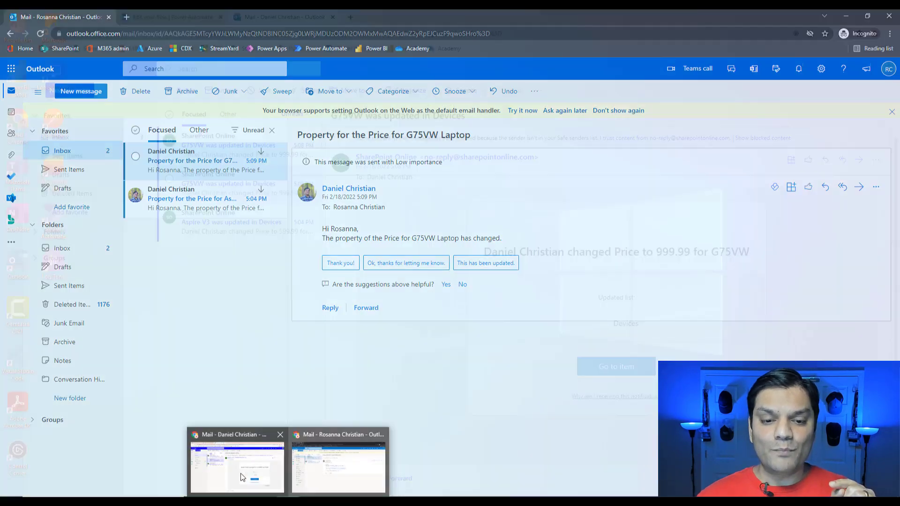
{"action": "left_click", "coordinate": [228, 473]}
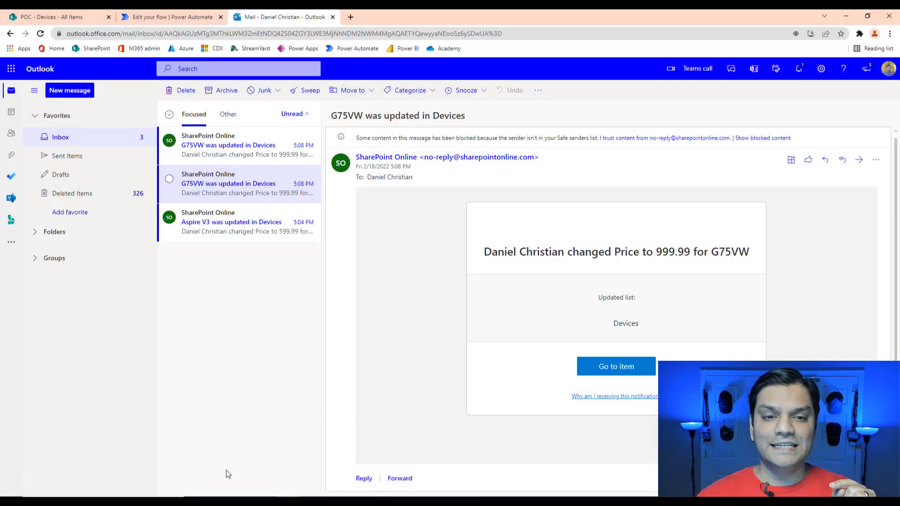
- Review the flow's condition in Power Automate, return to the SharePoint Devices list, and deselect the G75VW item
{"action": "left_click", "coordinate": [145, 17]}
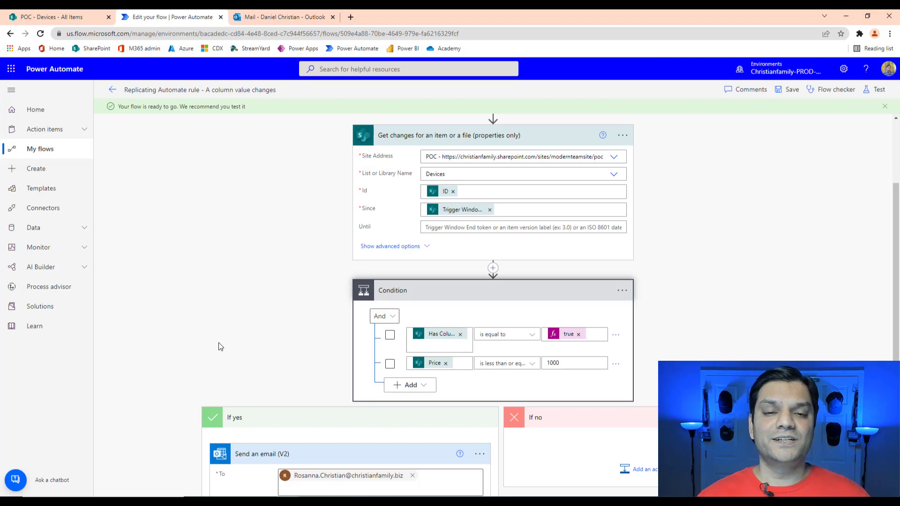
{"action": "left_click", "coordinate": [53, 18]}
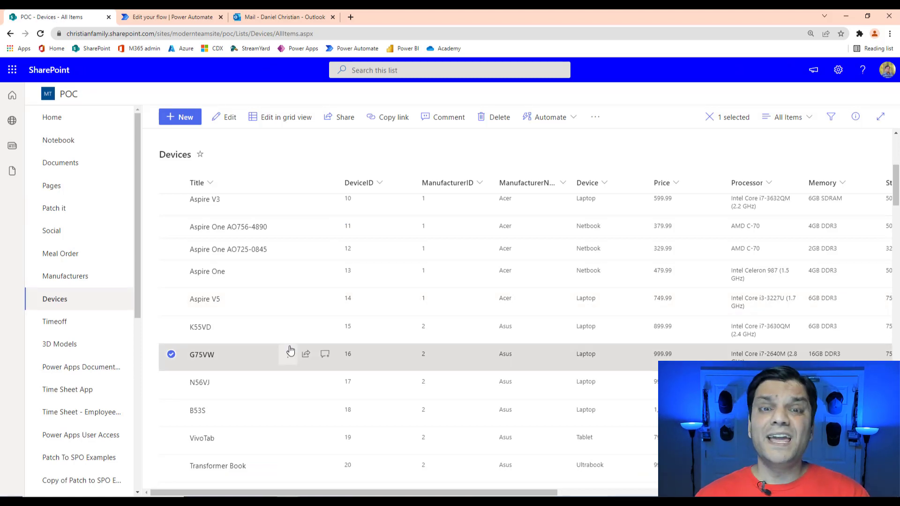
{"action": "left_click", "coordinate": [171, 354]}
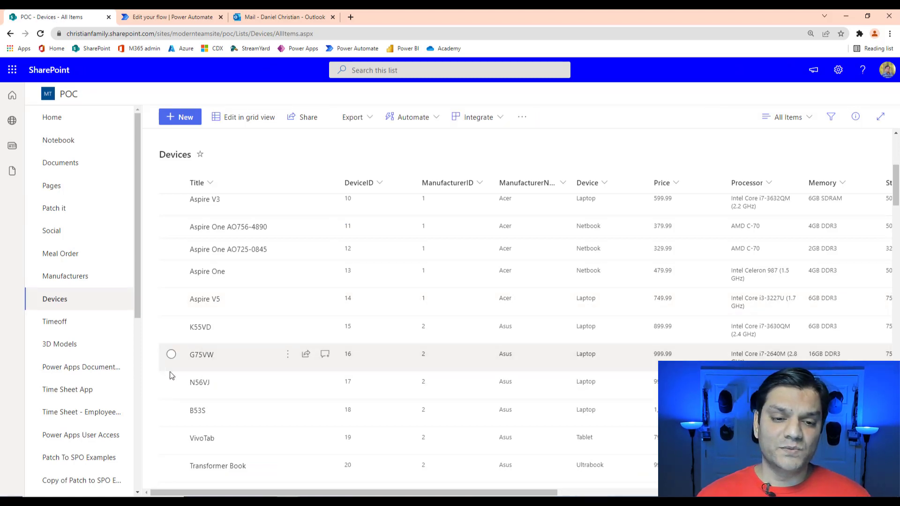
{"action": "left_click", "coordinate": [225, 362]}
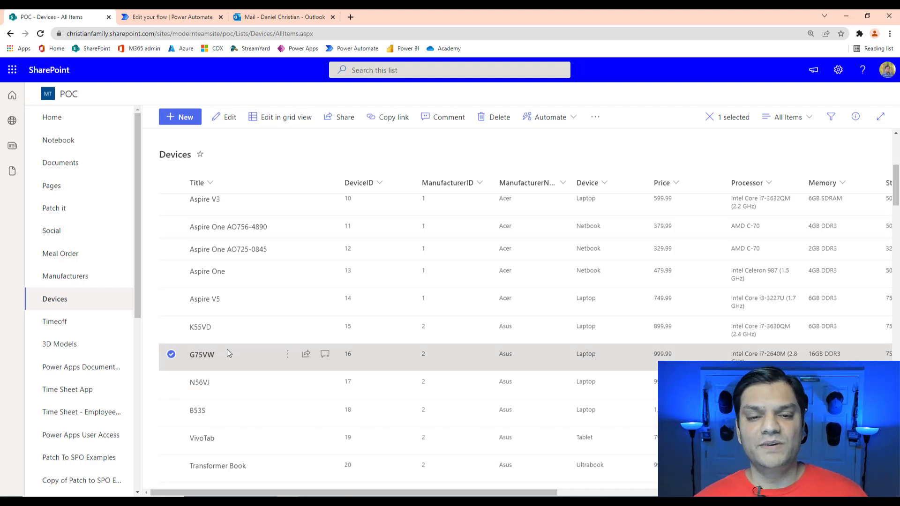
{"action": "left_click", "coordinate": [170, 355]}
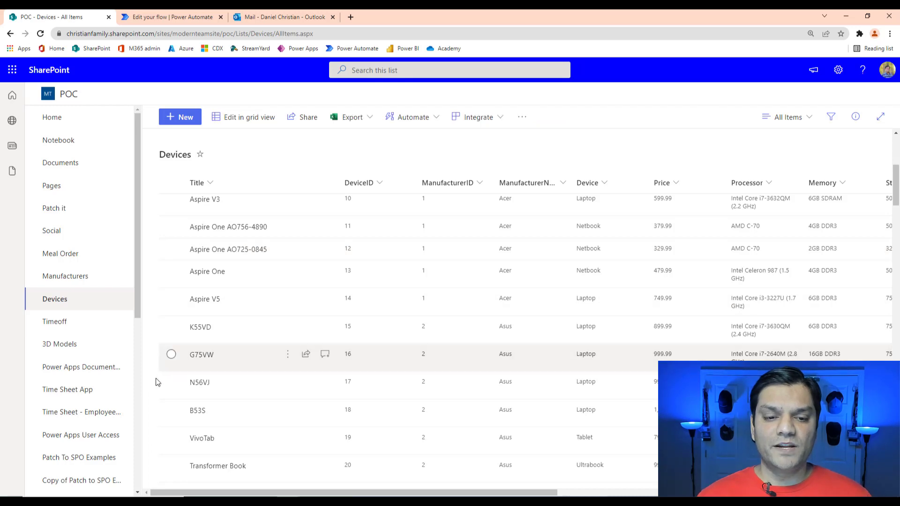
- Create a Devices list rule that sends an email to Me when a new item is created
{"action": "left_click", "coordinate": [427, 123]}
{"action": "mouse_move", "coordinate": [424, 155]}
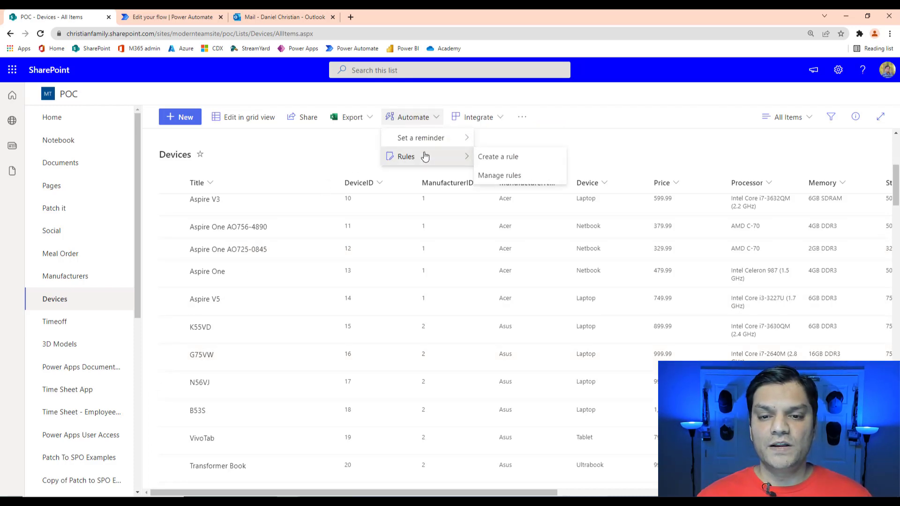
{"action": "left_click", "coordinate": [497, 159]}
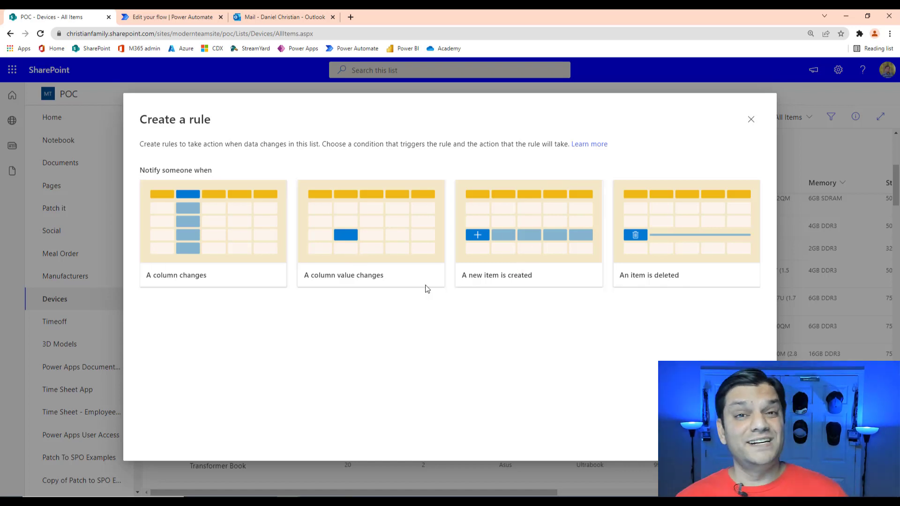
{"action": "left_click", "coordinate": [527, 229]}
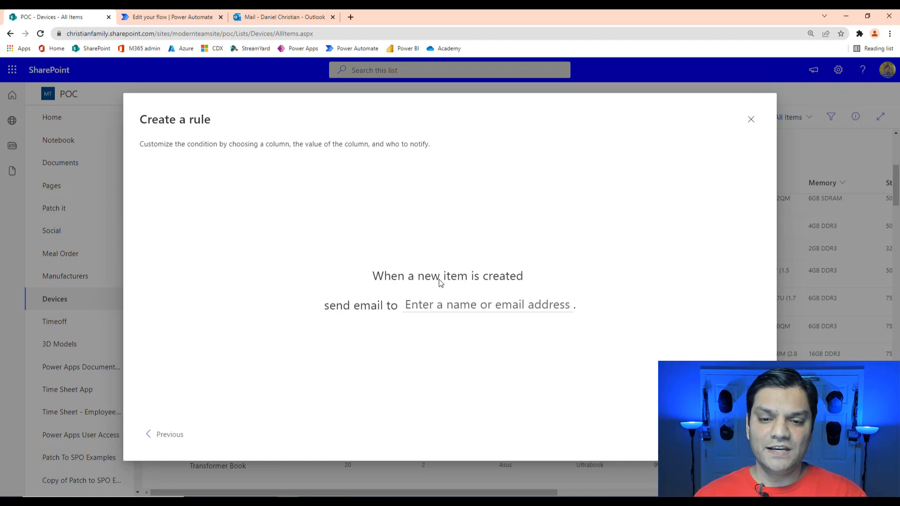
{"action": "left_click", "coordinate": [485, 302]}
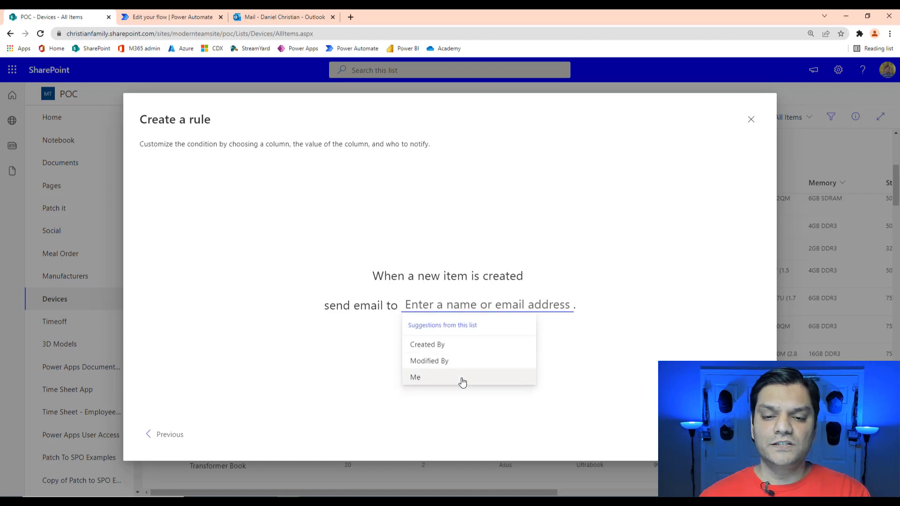
{"action": "left_click", "coordinate": [463, 378]}
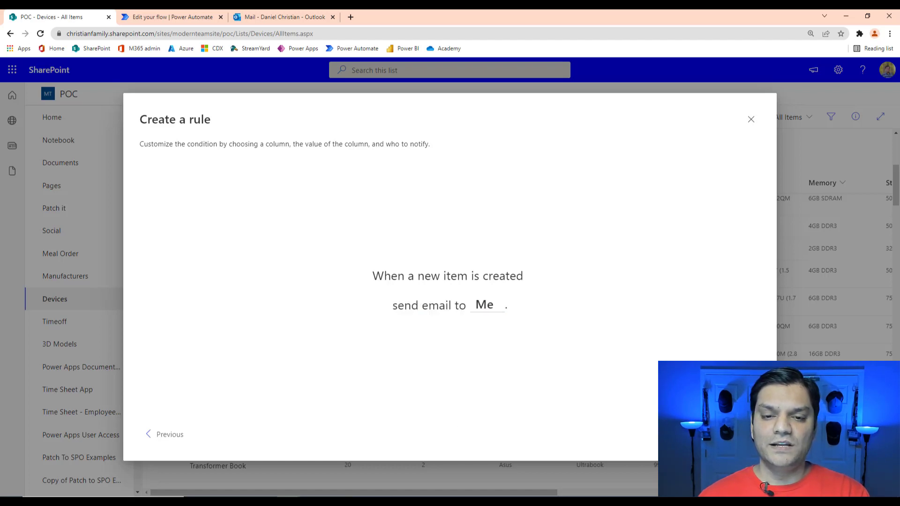
- Create another rule that sends an email to Me when an item is deleted, and close the rules dialog
{"action": "left_click", "coordinate": [171, 165]}
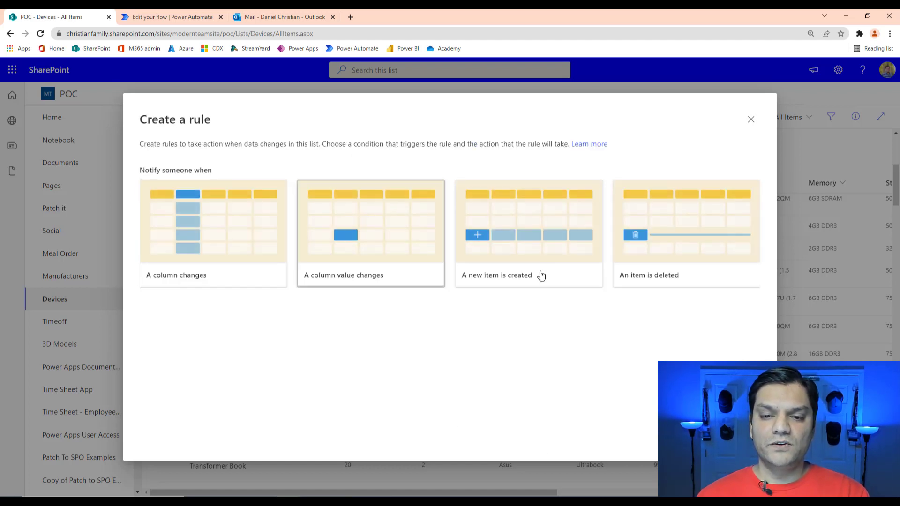
{"action": "left_click", "coordinate": [643, 263]}
{"action": "left_click", "coordinate": [539, 303]}
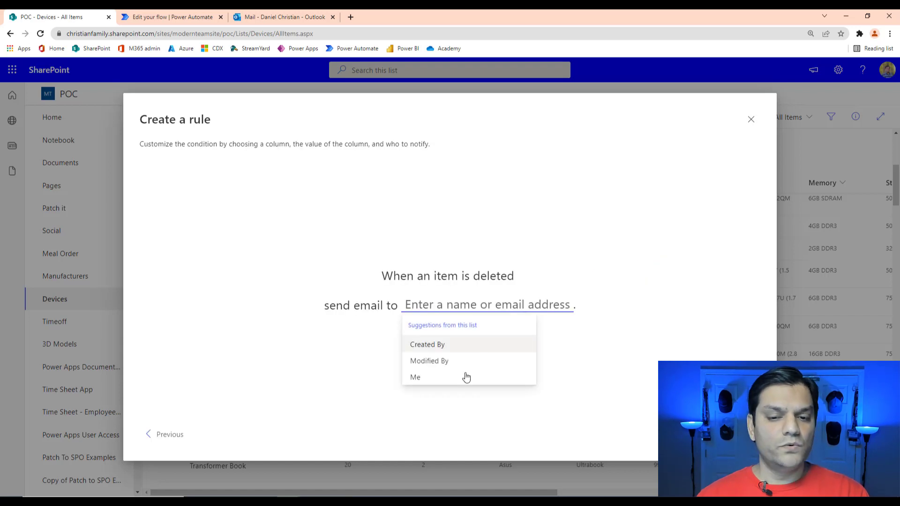
{"action": "left_click", "coordinate": [459, 382]}
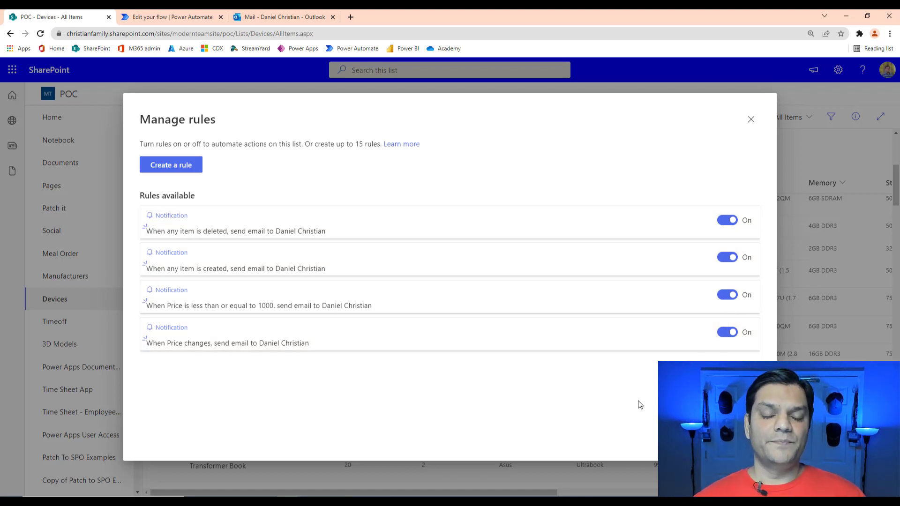
{"action": "left_click", "coordinate": [751, 119]}
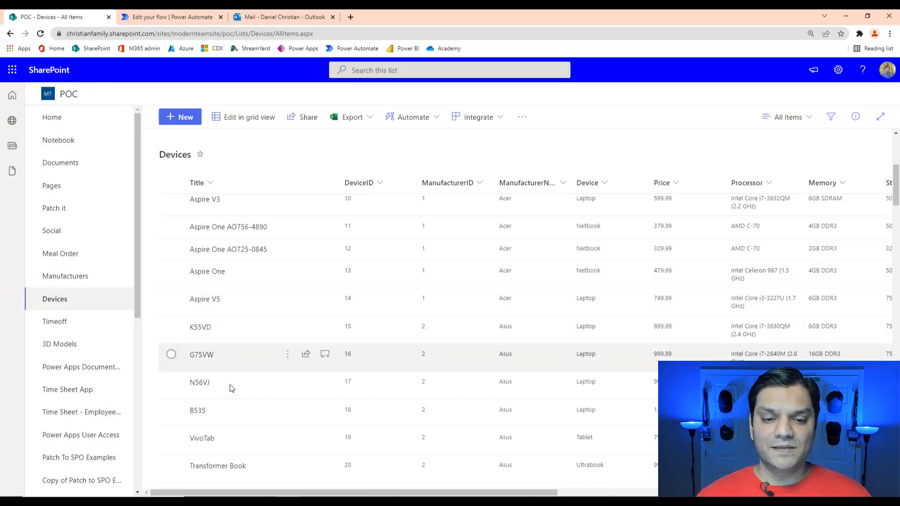
- Delete the Tecra R950 item from the Devices list
{"action": "scroll", "coordinate": [237, 398], "scroll_direction": "down", "scroll_amount": 20}
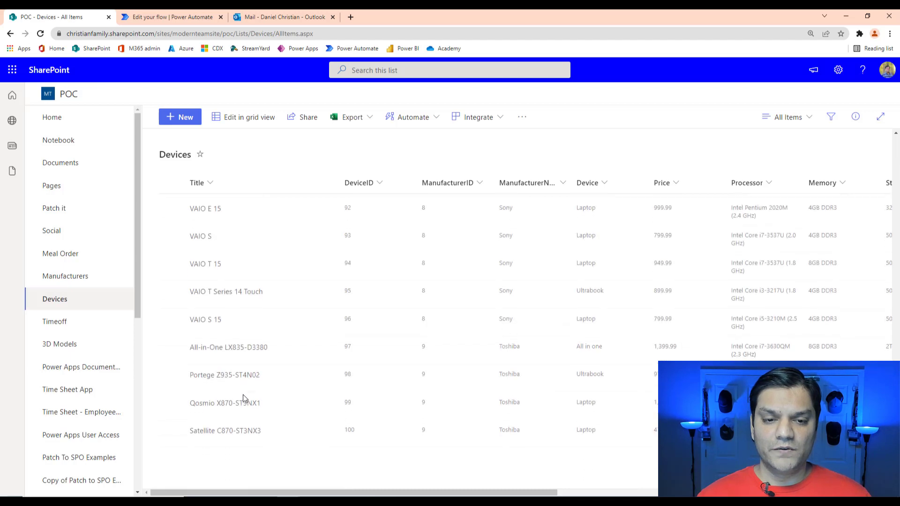
{"action": "scroll", "coordinate": [236, 459], "scroll_direction": "down", "scroll_amount": 1}
{"action": "left_click", "coordinate": [234, 459]}
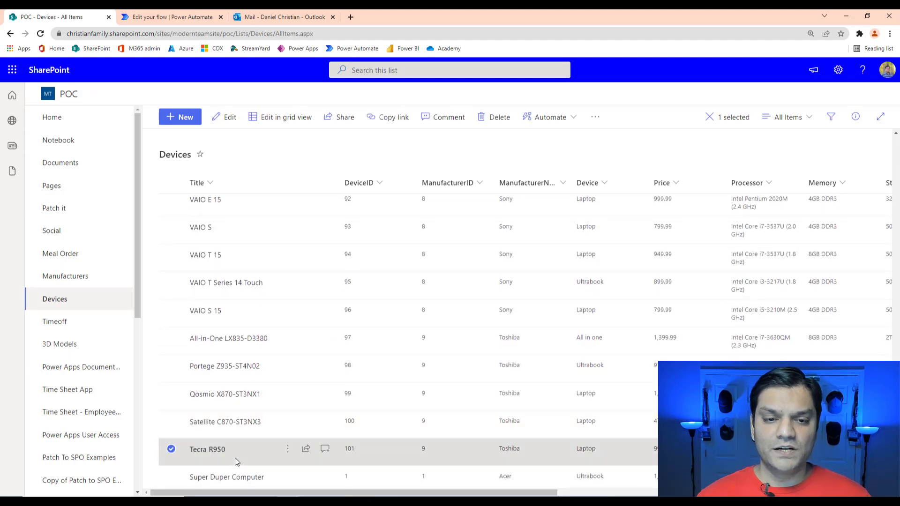
{"action": "left_click", "coordinate": [499, 117]}
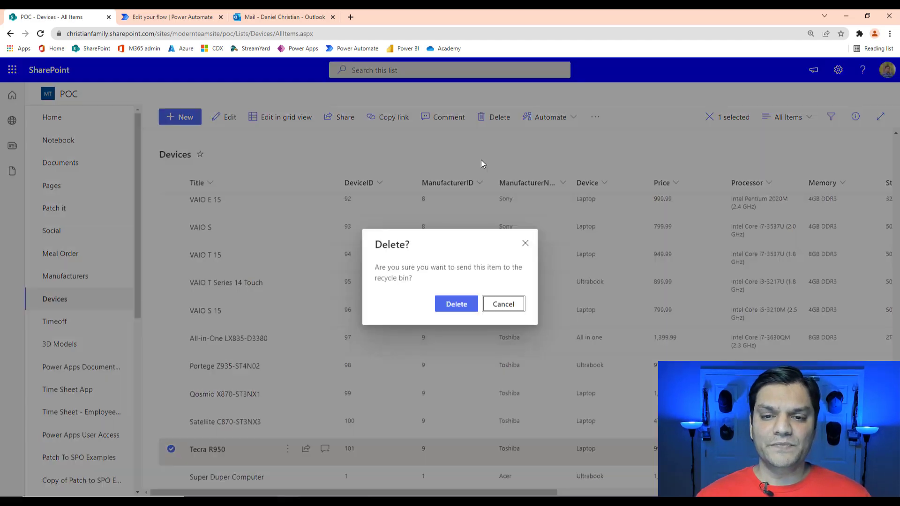
{"action": "left_click", "coordinate": [456, 304]}
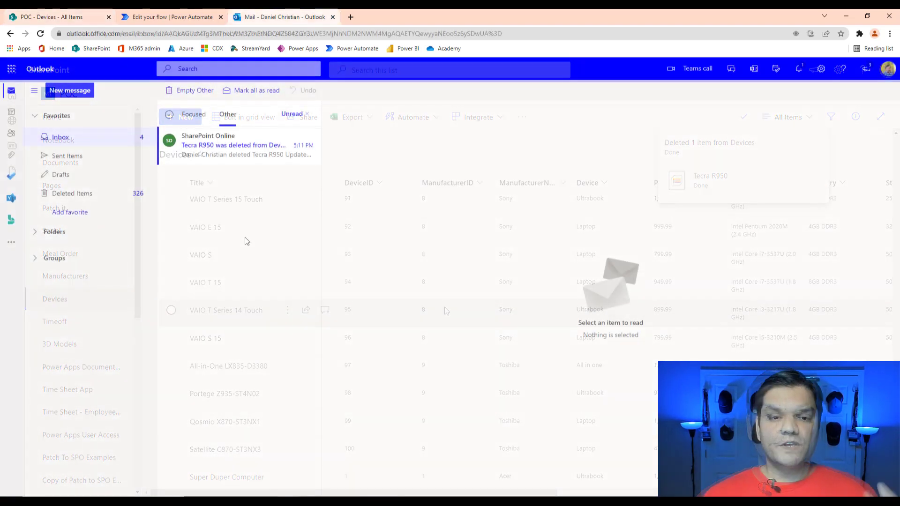
- Read the SharePoint notification about the deleted Tecra R950 item in Outlook, and return to the SharePoint Devices list
{"action": "left_click", "coordinate": [198, 154]}
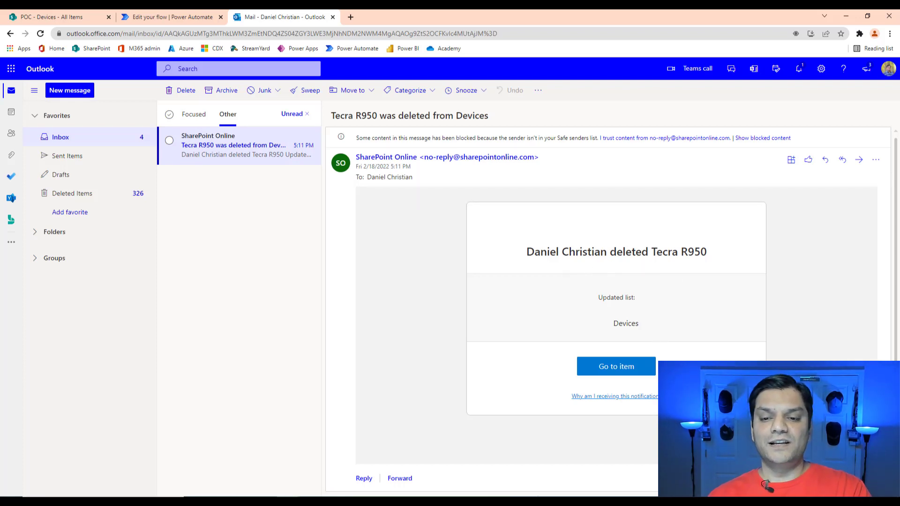
{"action": "left_click", "coordinate": [617, 370]}
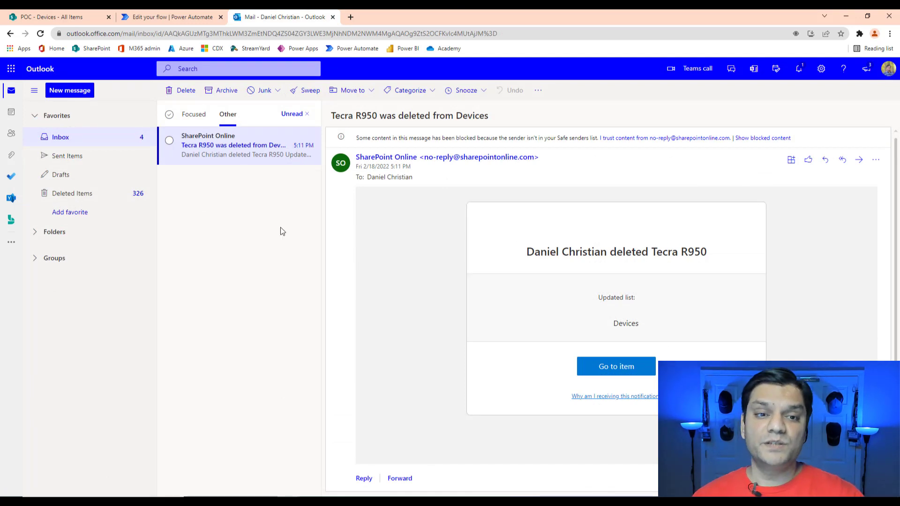
{"action": "left_click", "coordinate": [70, 15]}
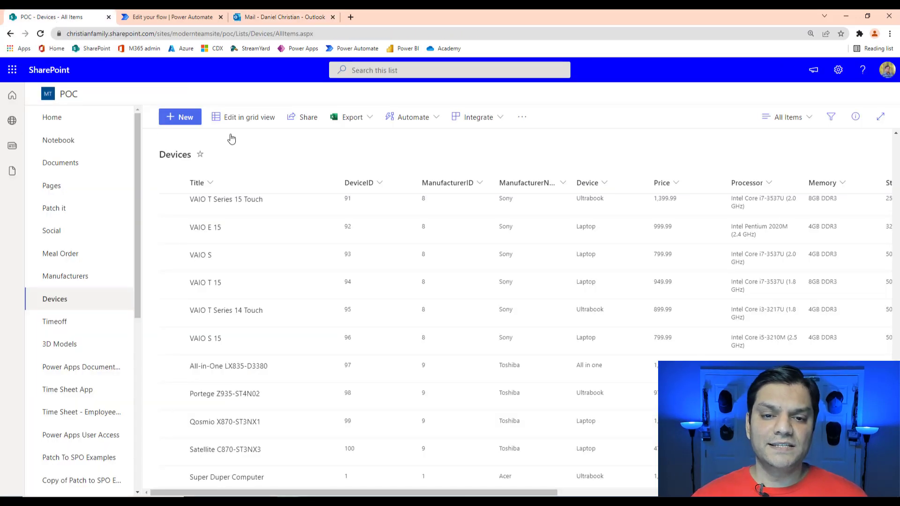
- Review the Devices list's existing rules, and read the linked Microsoft Support article on creating a rule through its troubleshooting section
{"action": "left_click", "coordinate": [397, 117]}
{"action": "mouse_move", "coordinate": [405, 161]}
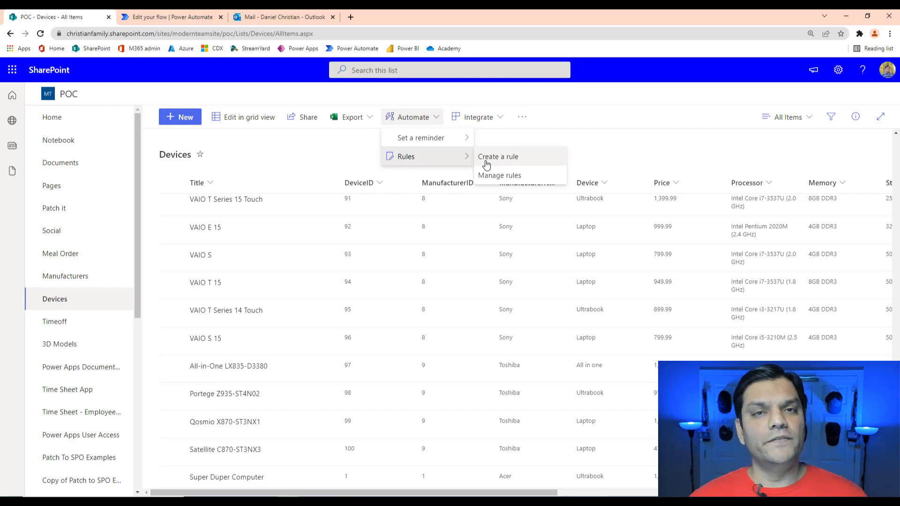
{"action": "left_click", "coordinate": [501, 176]}
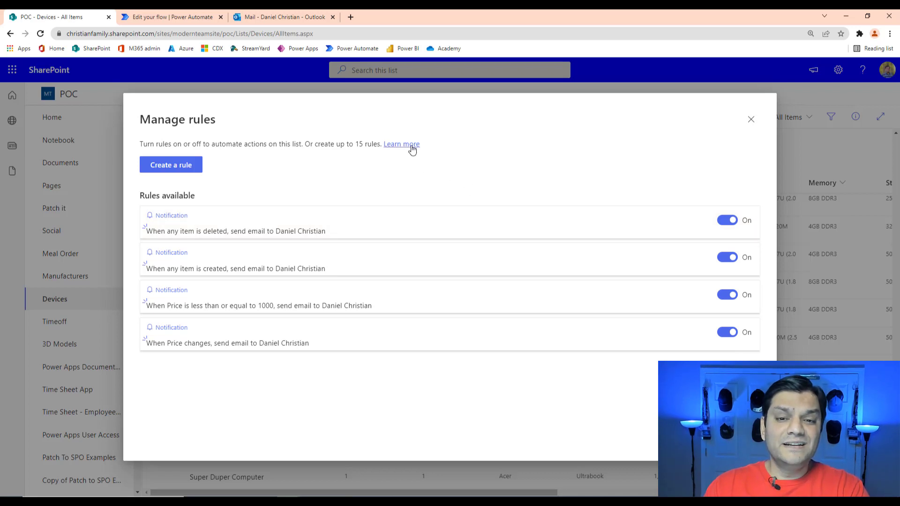
{"action": "left_click", "coordinate": [412, 147]}
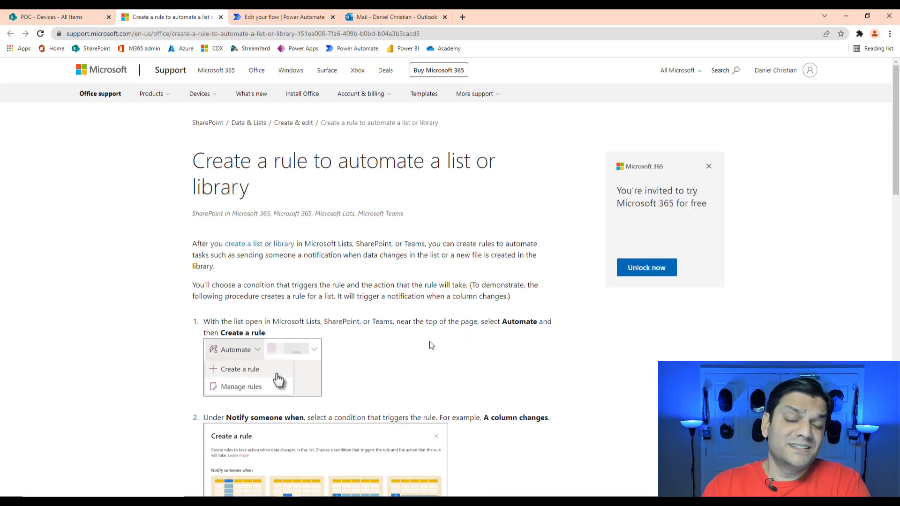
{"action": "scroll", "coordinate": [431, 346], "scroll_direction": "down", "scroll_amount": 10}
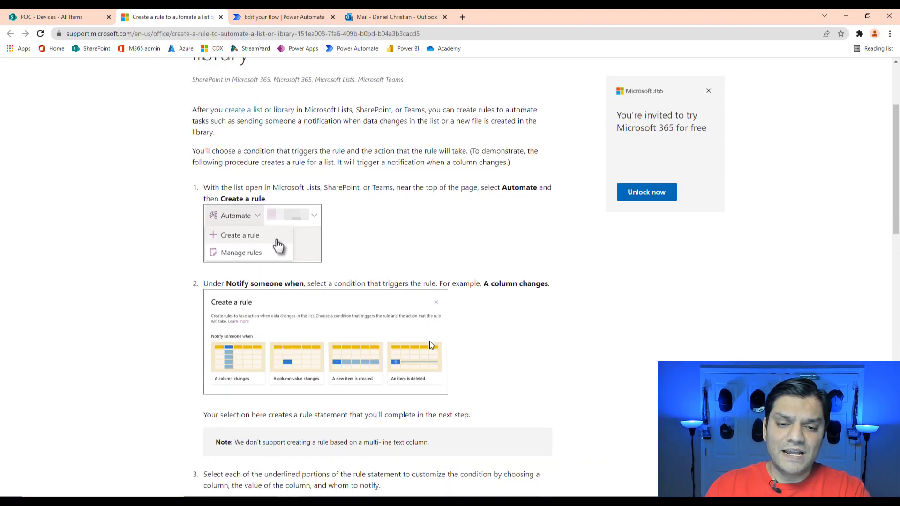
{"action": "scroll", "coordinate": [431, 345], "scroll_direction": "down", "scroll_amount": 6}
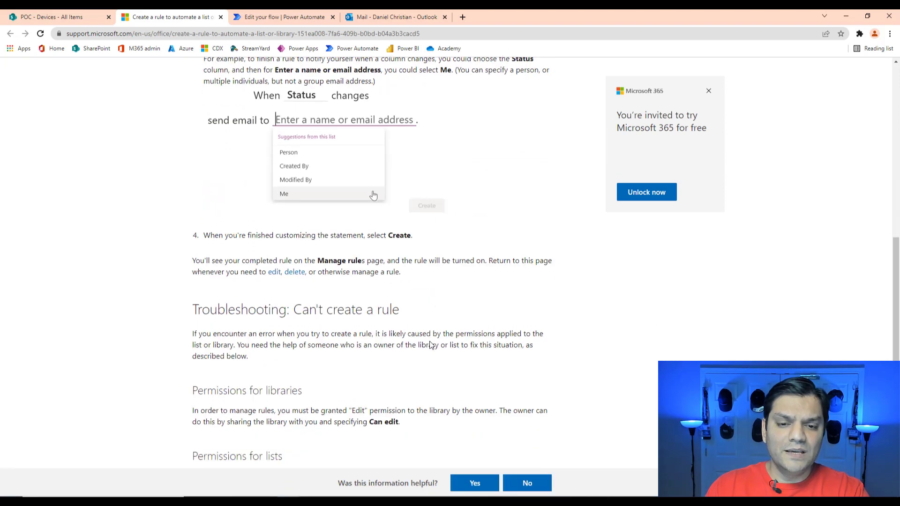